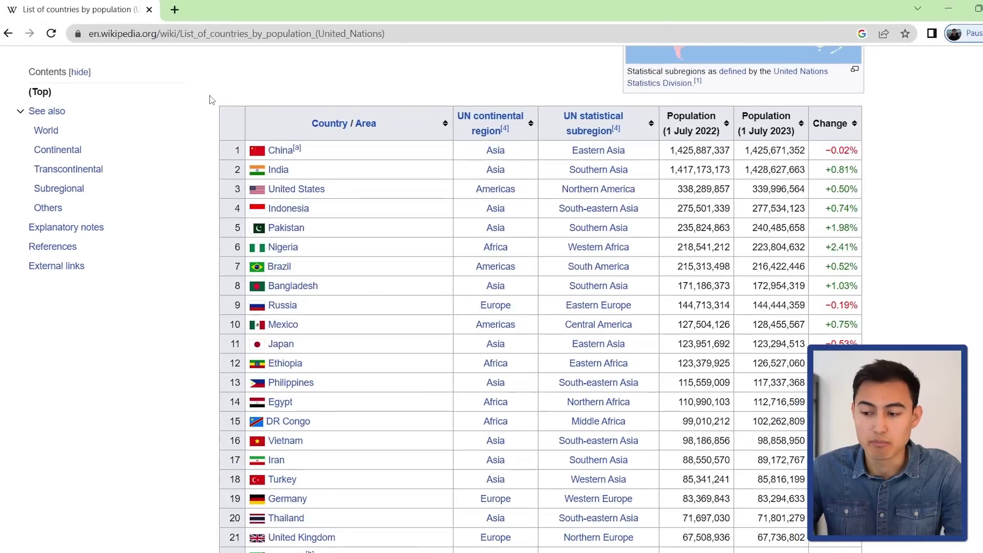
Step: Copy Wikipedia's population table from its header down through the United Kingdom row
mouse_move(211, 99)
left_mouse_down()
mouse_move(772, 470)
mouse_move(829, 543)
left_mouse_up()
key("ctrl+c")
left_click(832, 544)
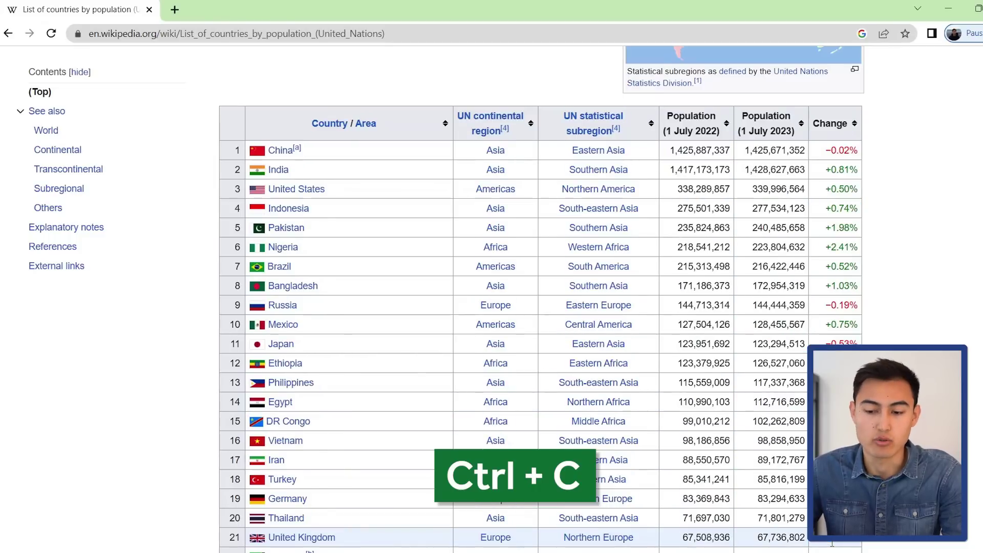
Step: Paste the copied table at B4 in Excel, then undo the messy paste
key("alt+Tab")
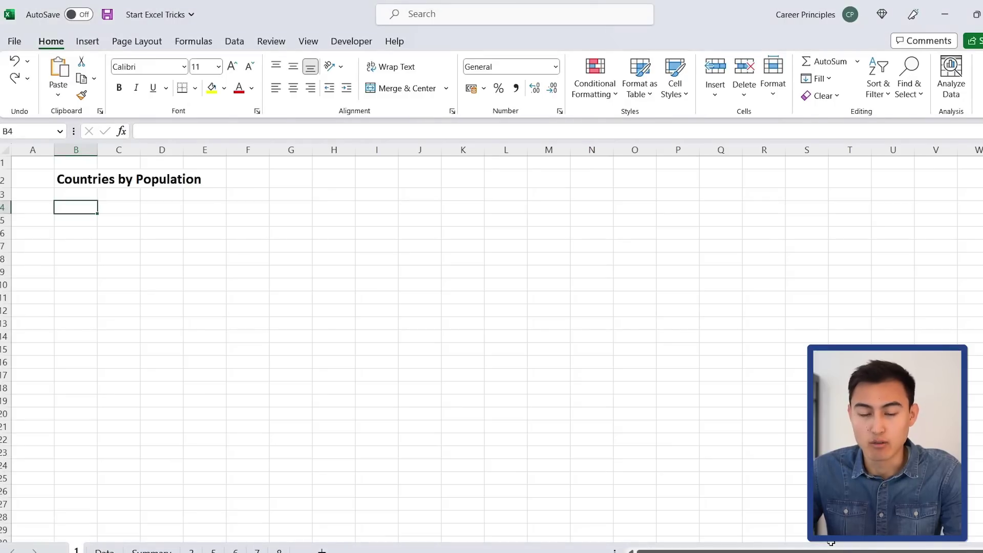
key("ctrl+v")
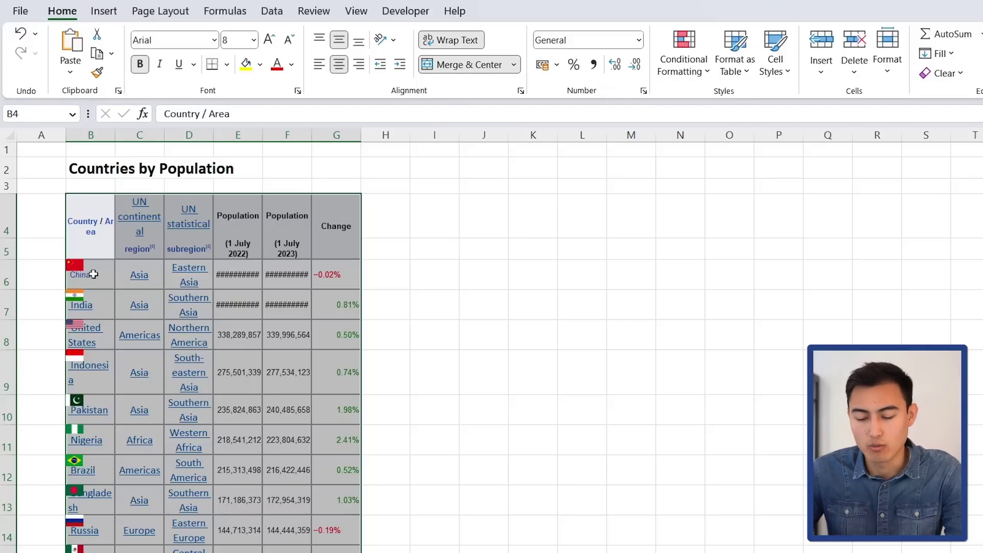
key("ctrl+z")
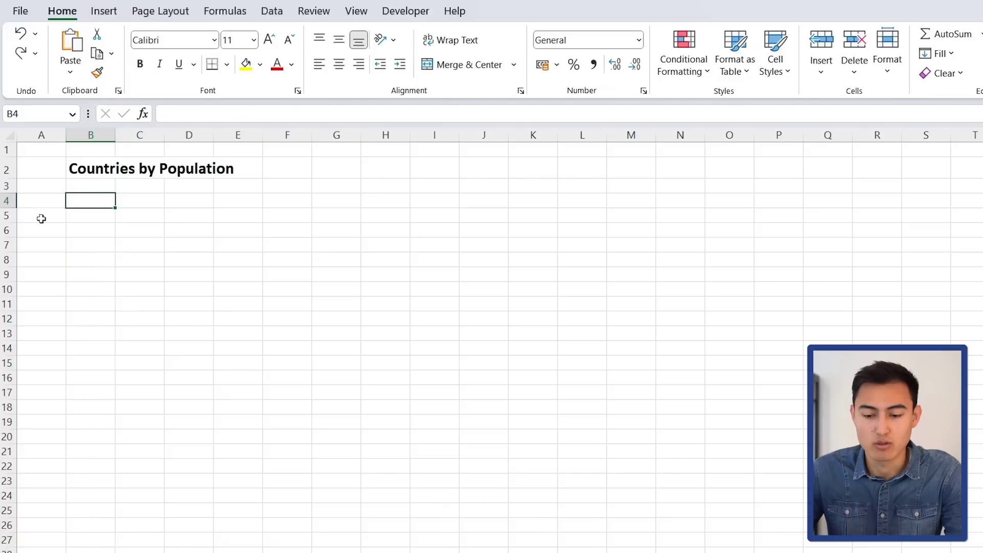
Step: Start a From Web import using the Wikipedia page's URL as the source
left_click(264, 20)
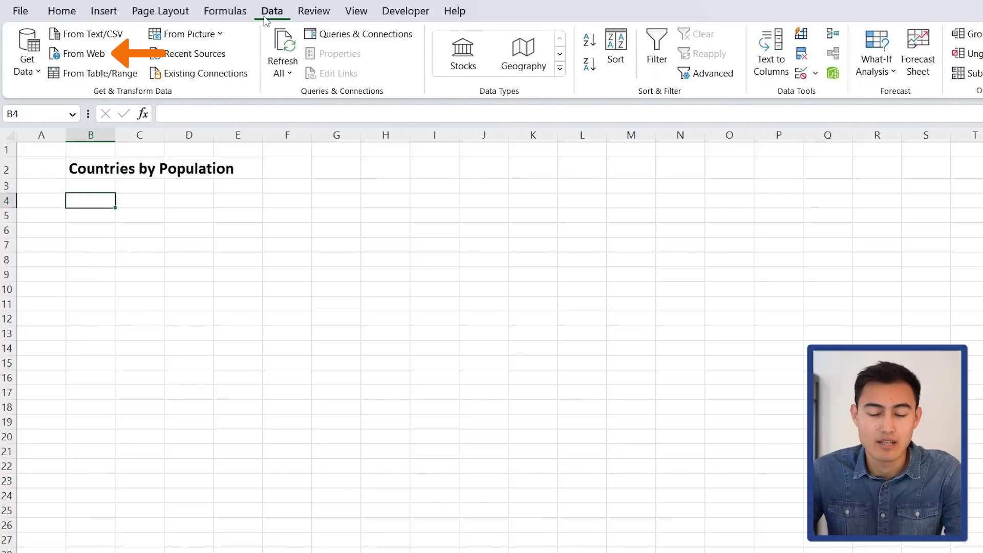
left_click(94, 56)
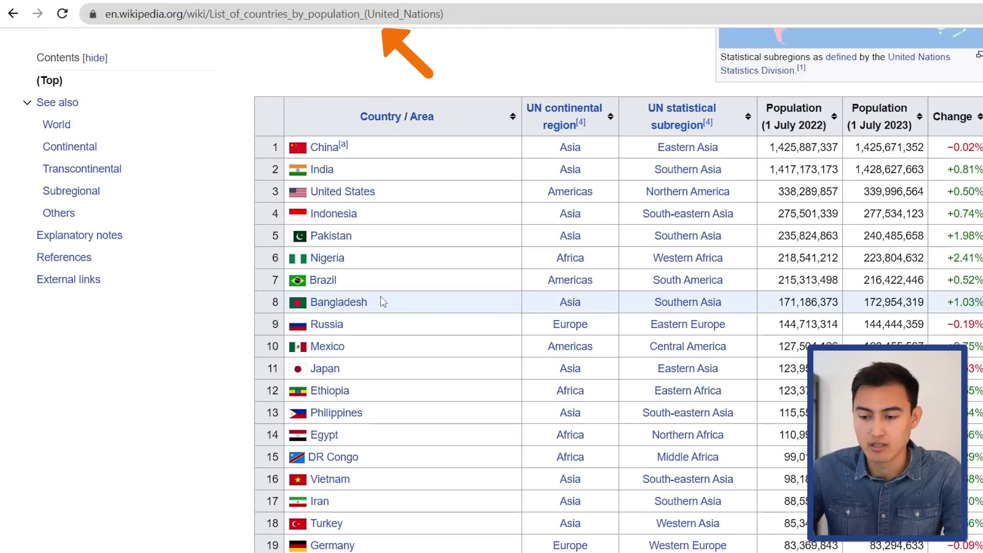
key("ctrl+l")
key("ctrl+c")
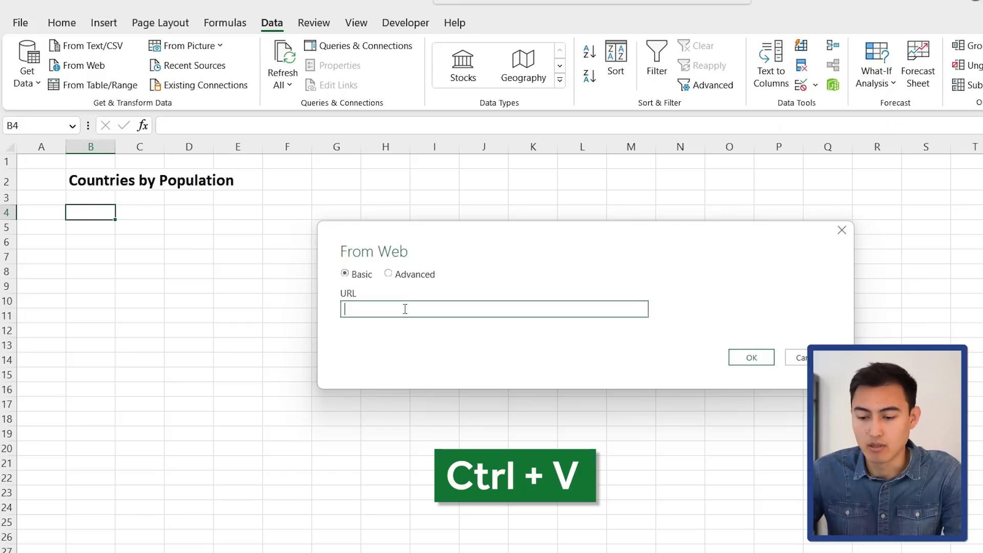
key("ctrl+v")
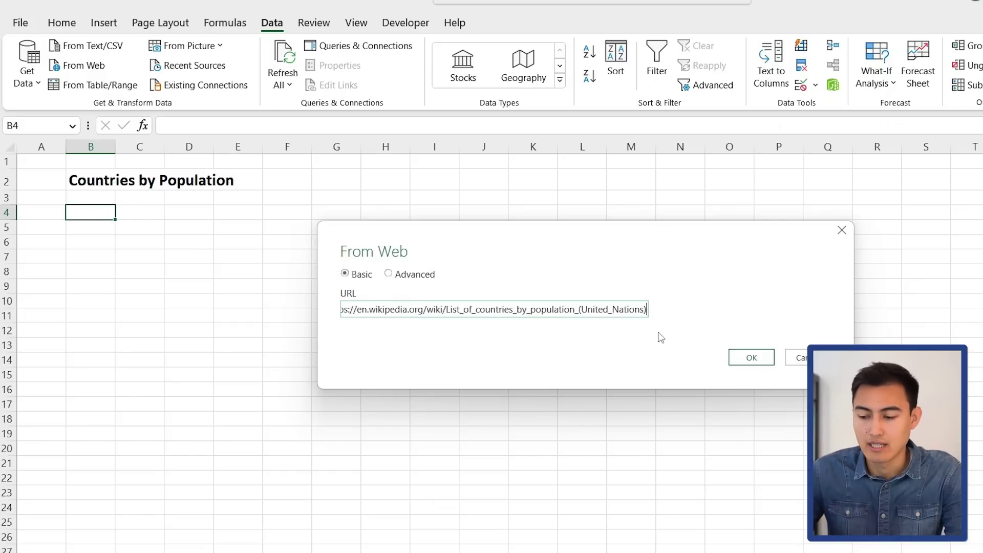
key("Return")
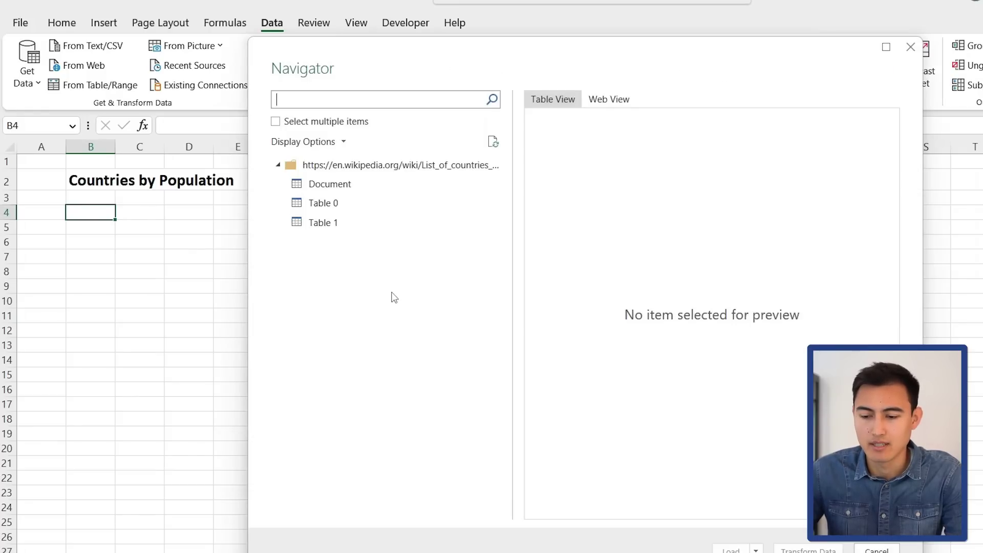
Step: Preview Table 0 in the Navigator and load it into the workbook
left_click(345, 202)
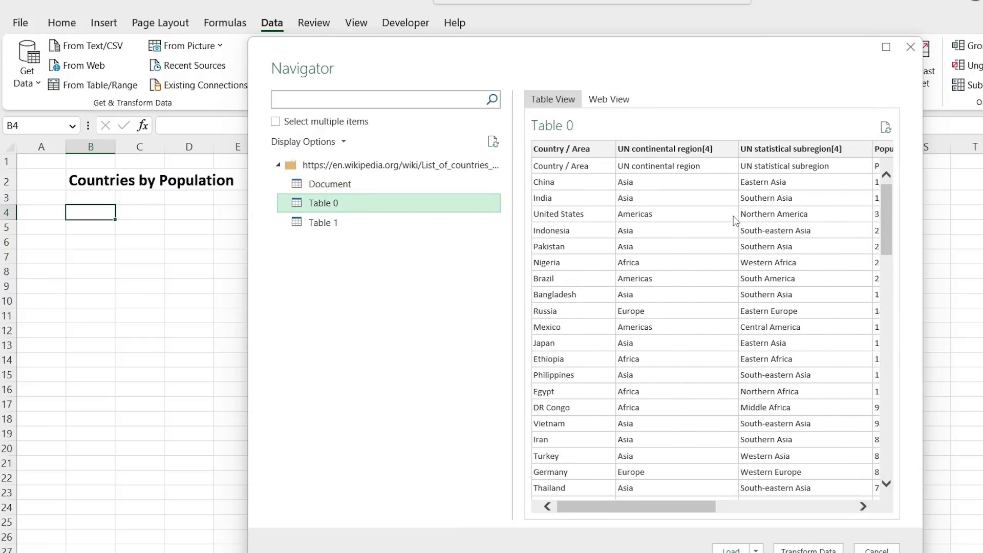
scroll(681, 234, "right", 5)
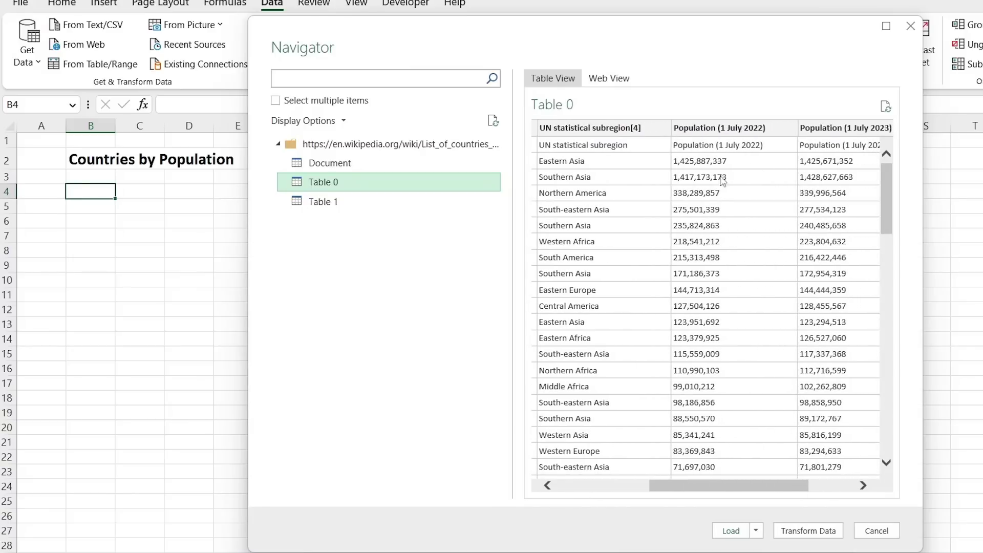
left_click(726, 529)
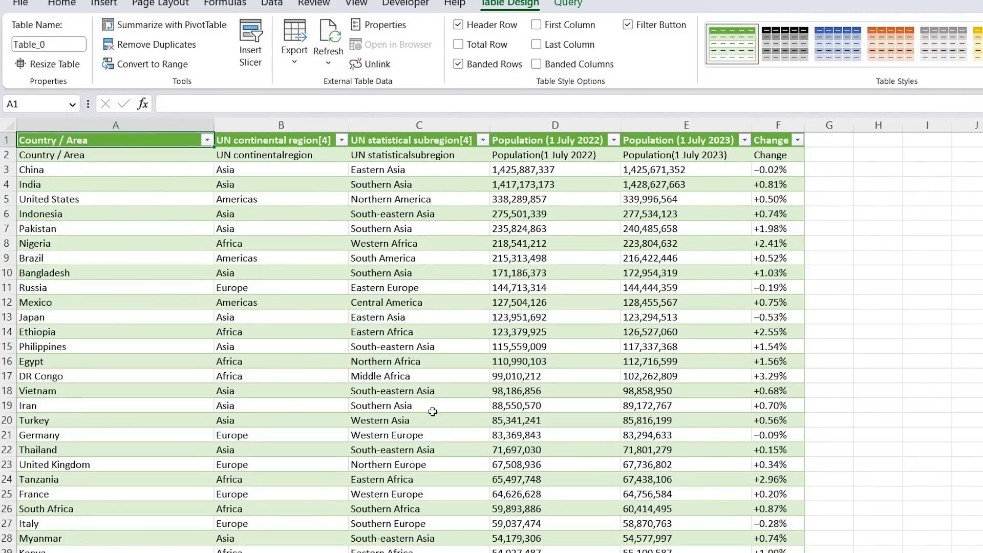
key("Down")
key("Down")
key("Down")
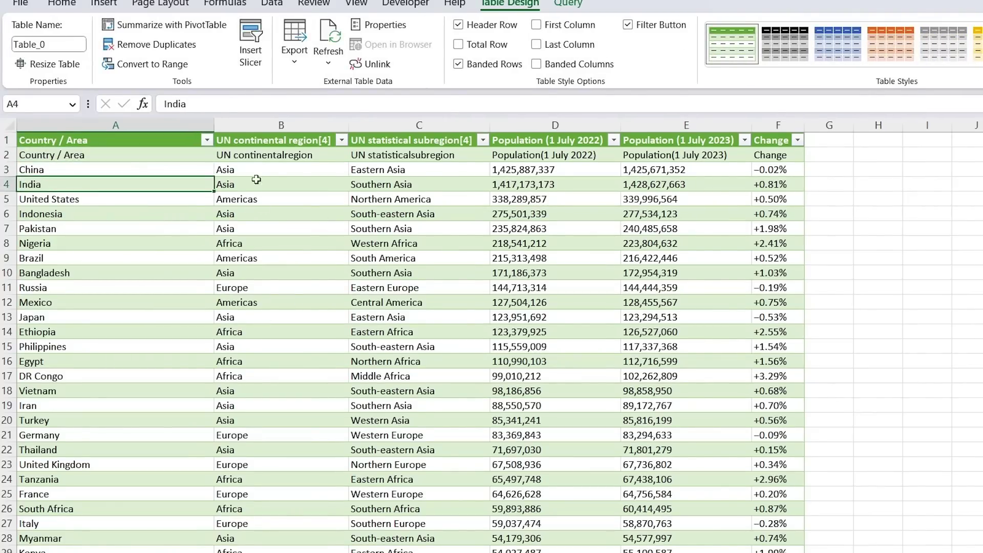
key("Right")
key("Right")
key("Right")
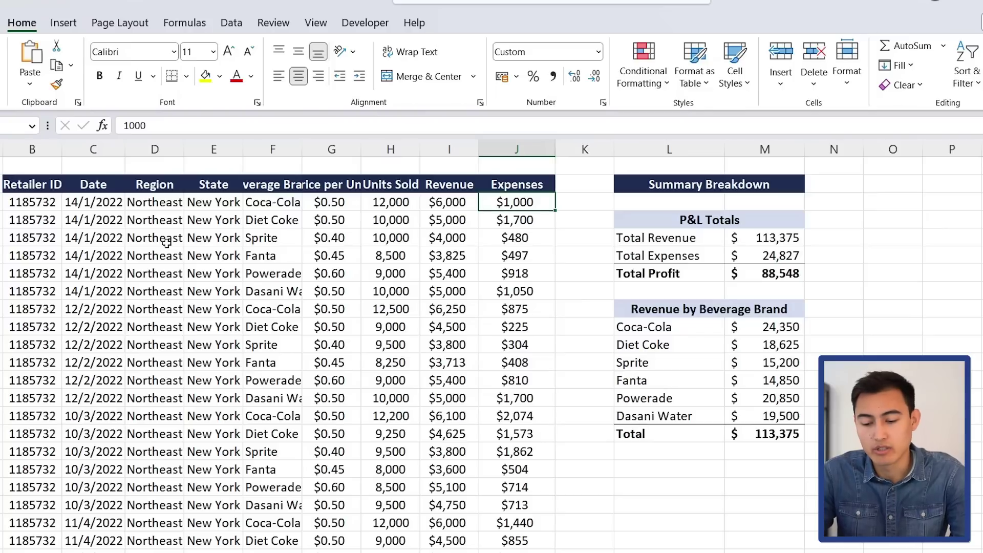
left_click(196, 231)
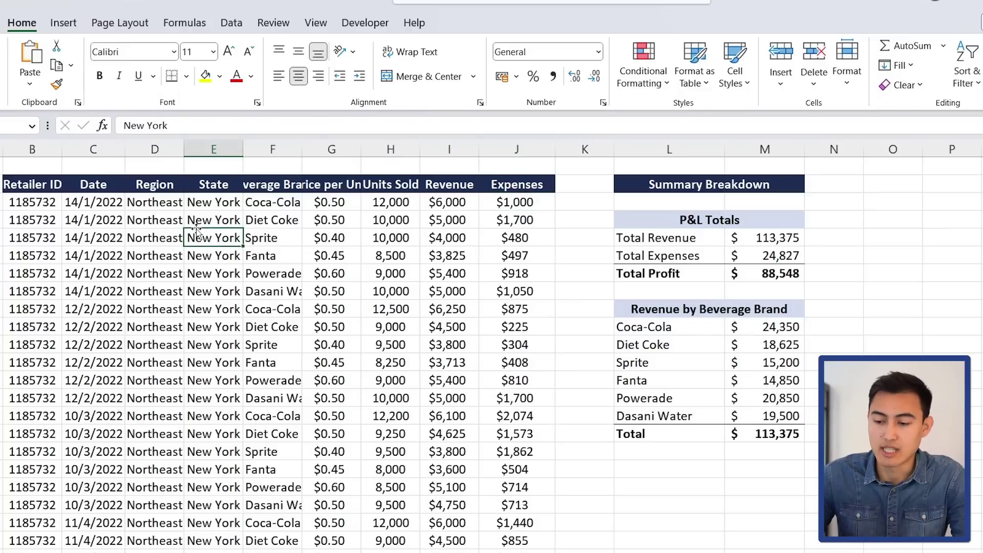
left_click(707, 187)
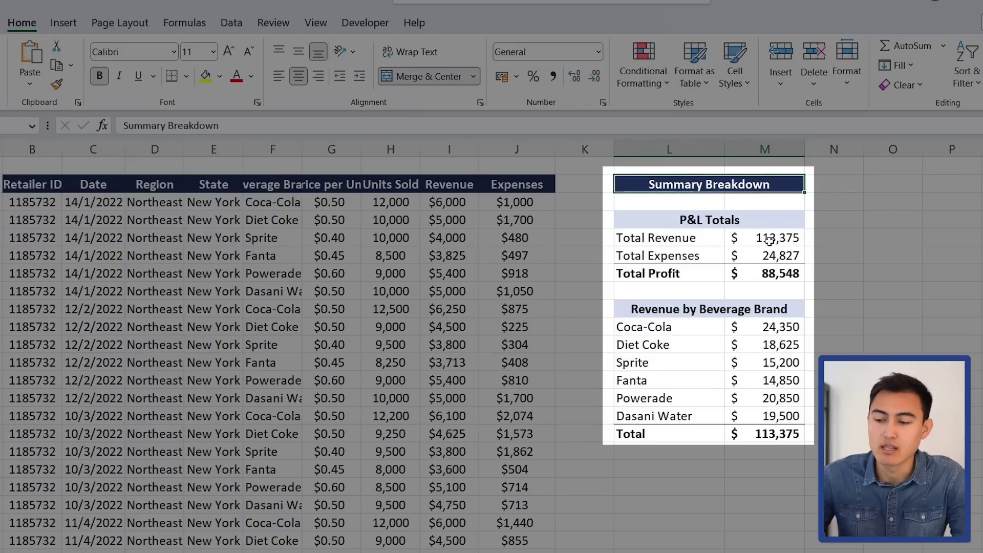
left_click(770, 241)
key("Down")
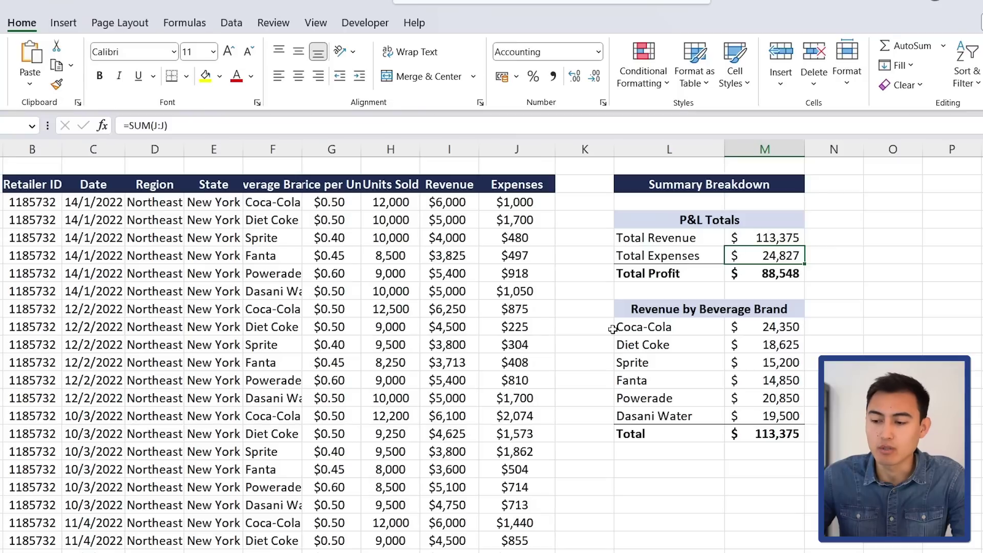
left_click_drag(659, 183, 698, 433)
key("ctrl+c")
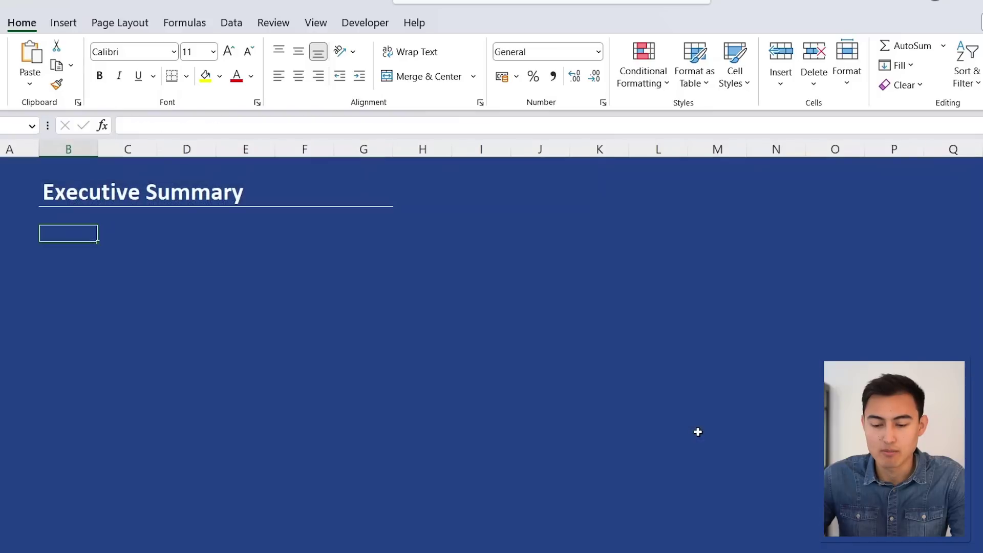
key("ctrl+v")
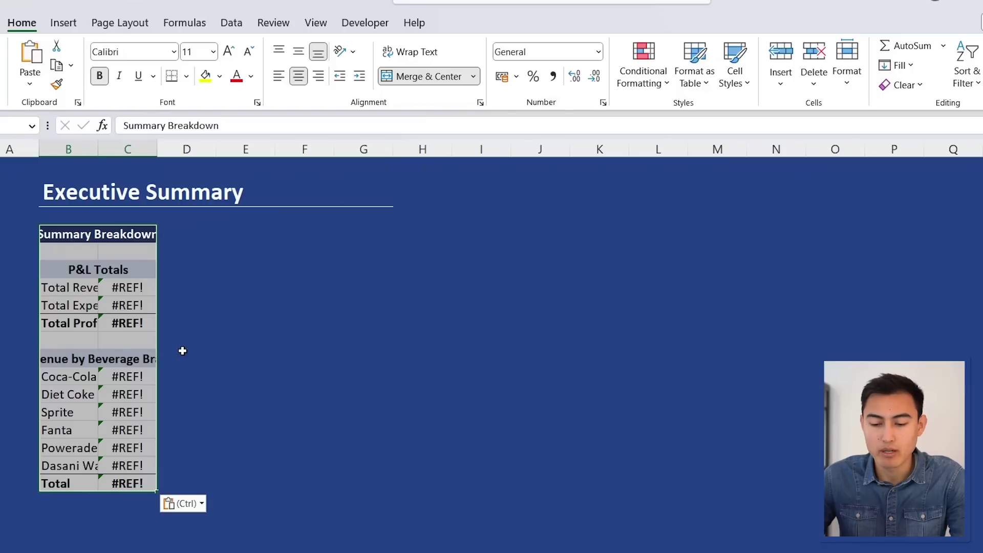
key("ctrl+z")
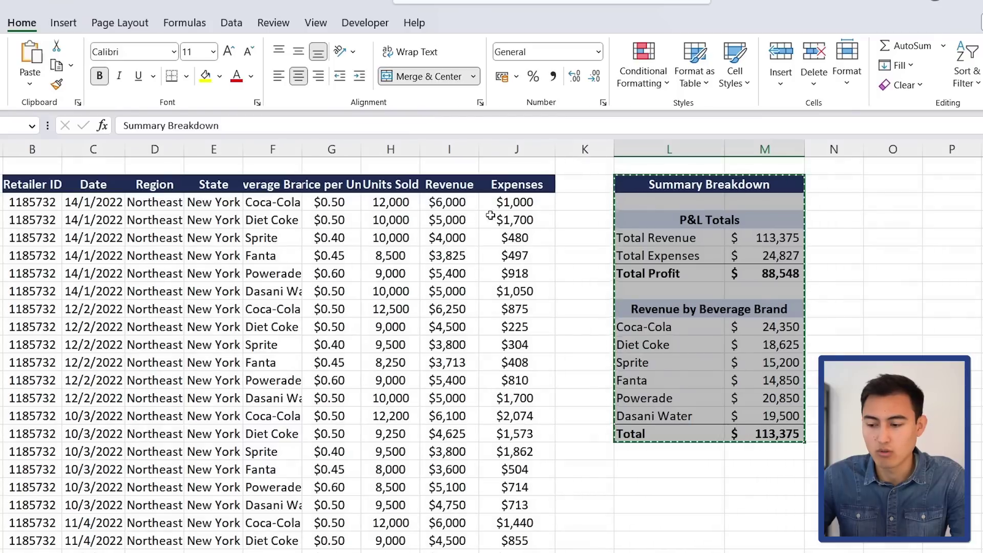
key("Escape")
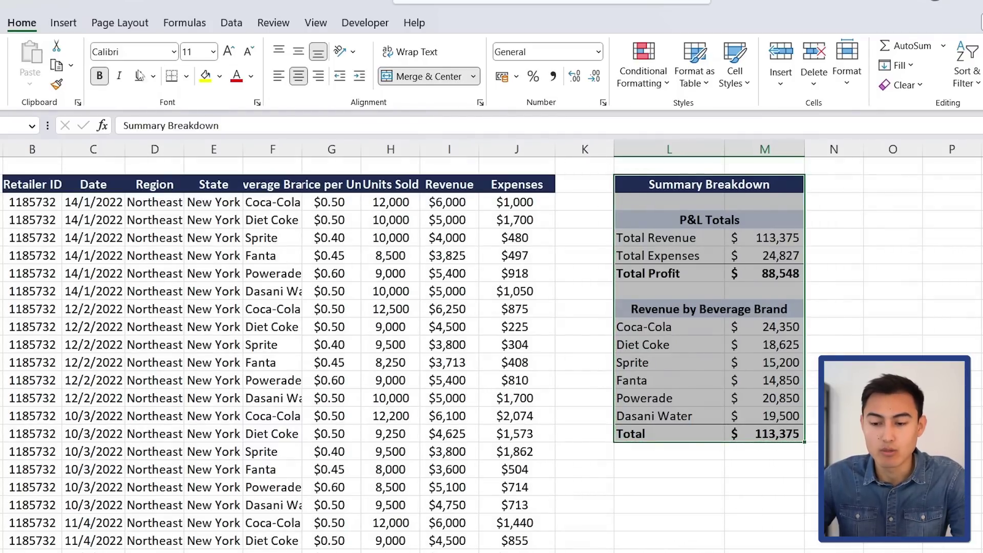
Step: In Customize Ribbon, show All Commands and select the Camera command
right_click(229, 101)
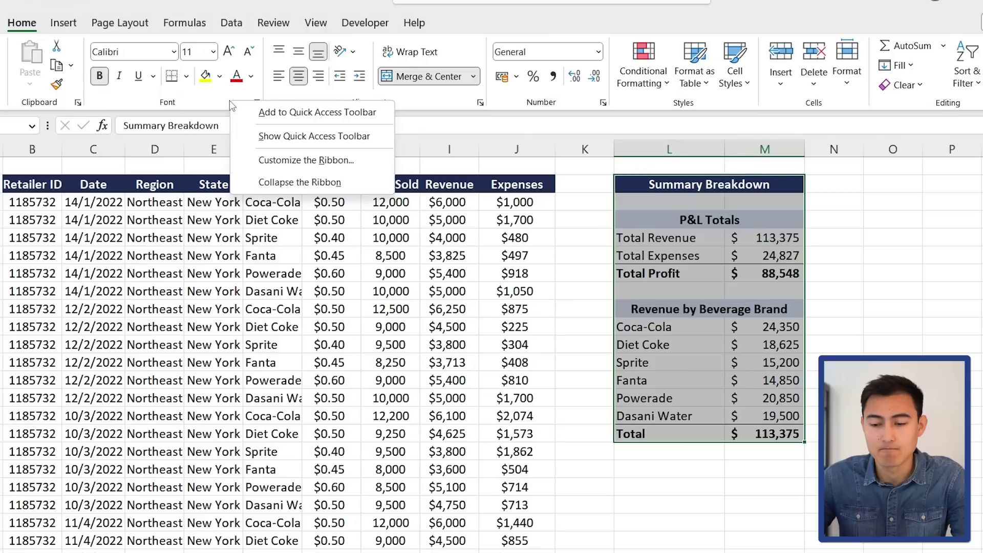
left_click(306, 161)
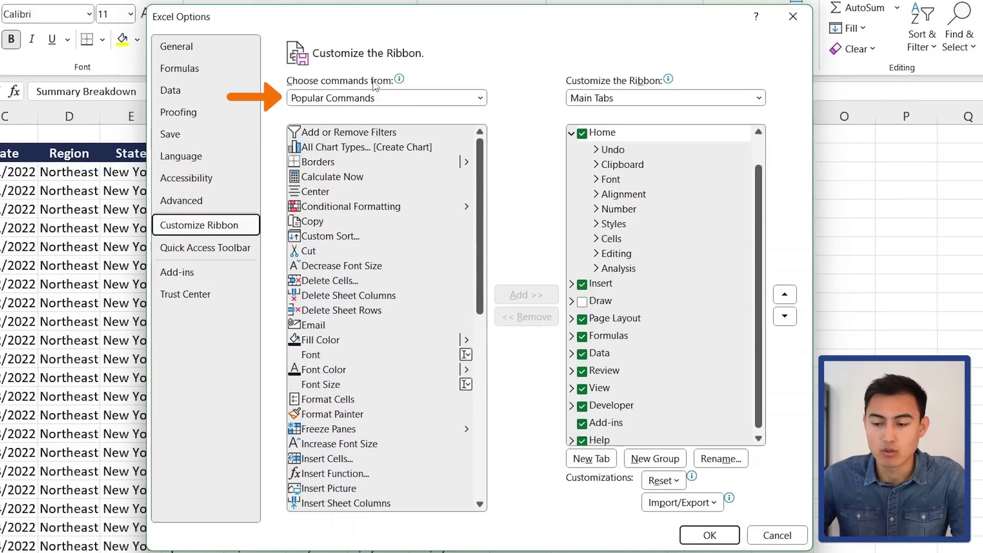
left_click(383, 98)
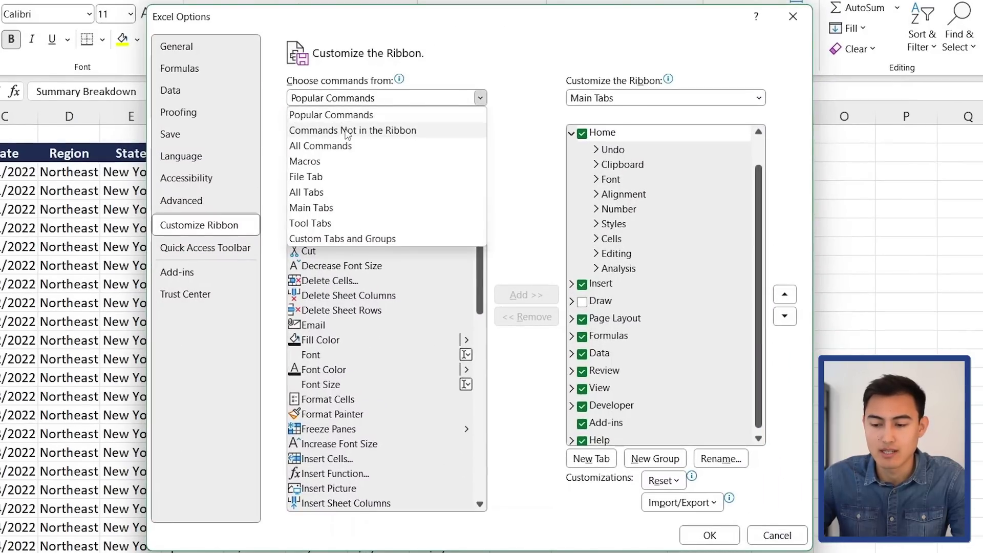
left_click(343, 147)
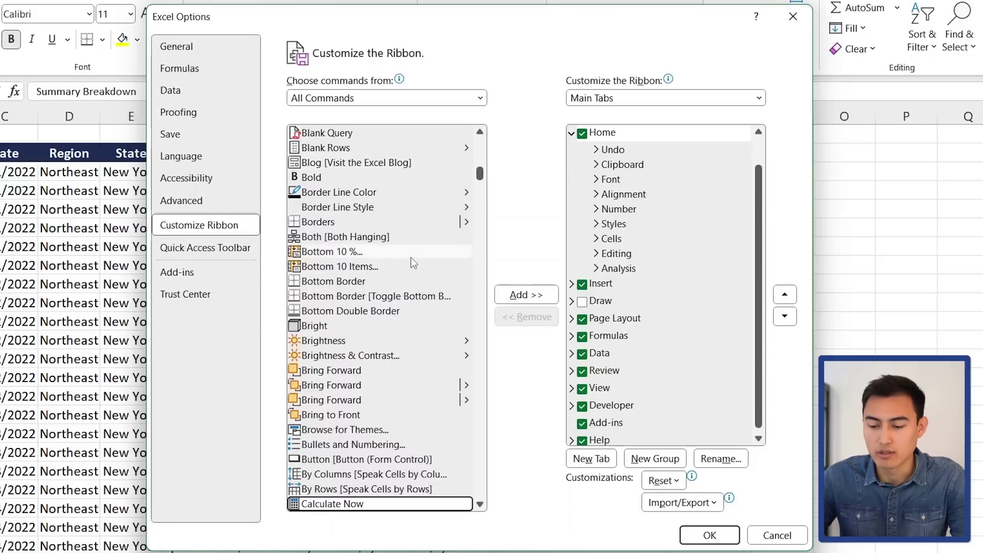
scroll(411, 257, "down", 3)
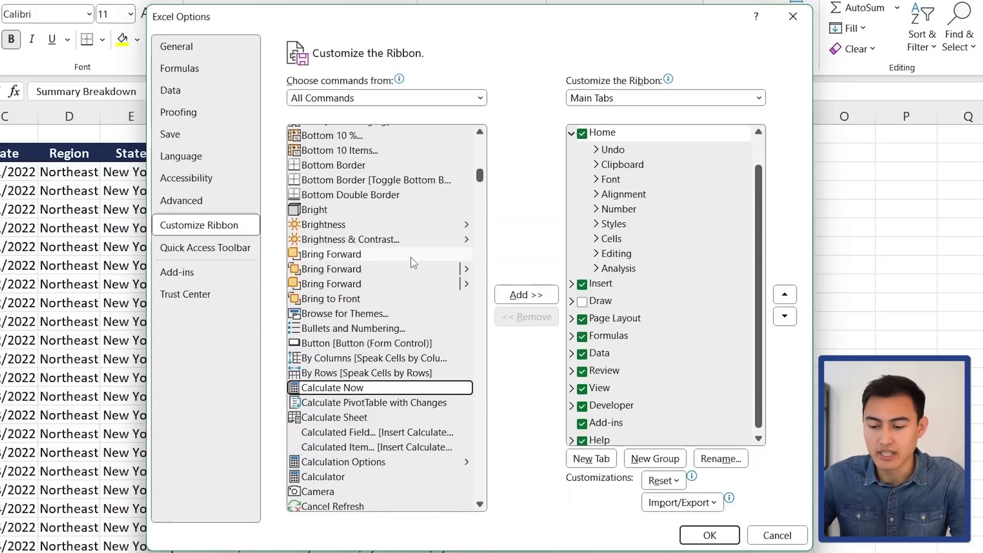
left_click(331, 492)
Step: Create a new custom group under the Home tab and add Camera to it
scroll(332, 491, "down", 3)
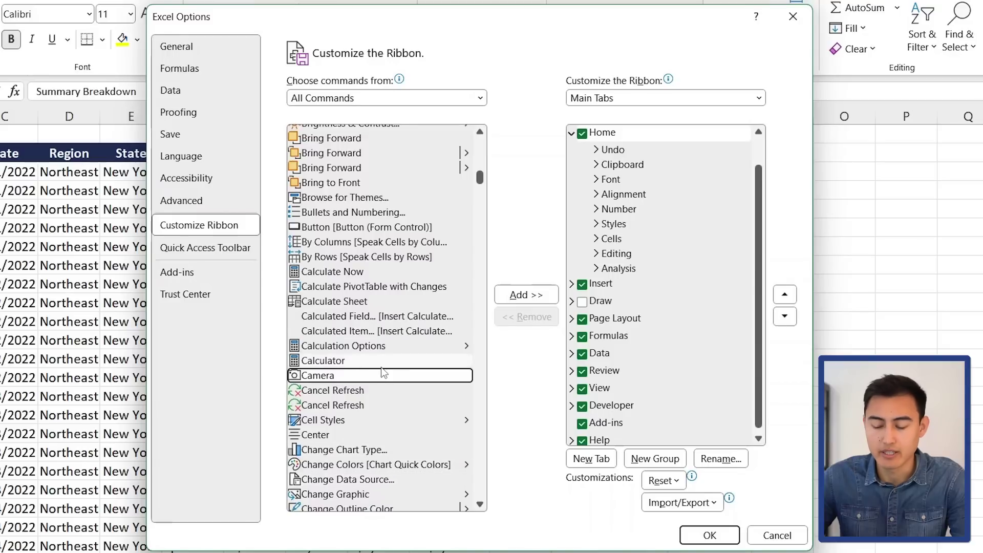
left_click(664, 270)
left_click(604, 132)
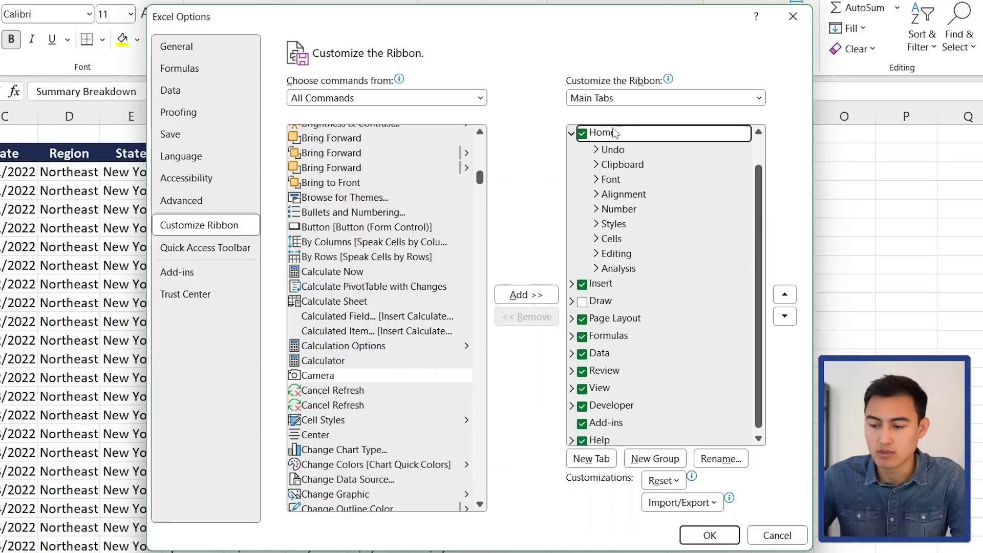
left_click(649, 461)
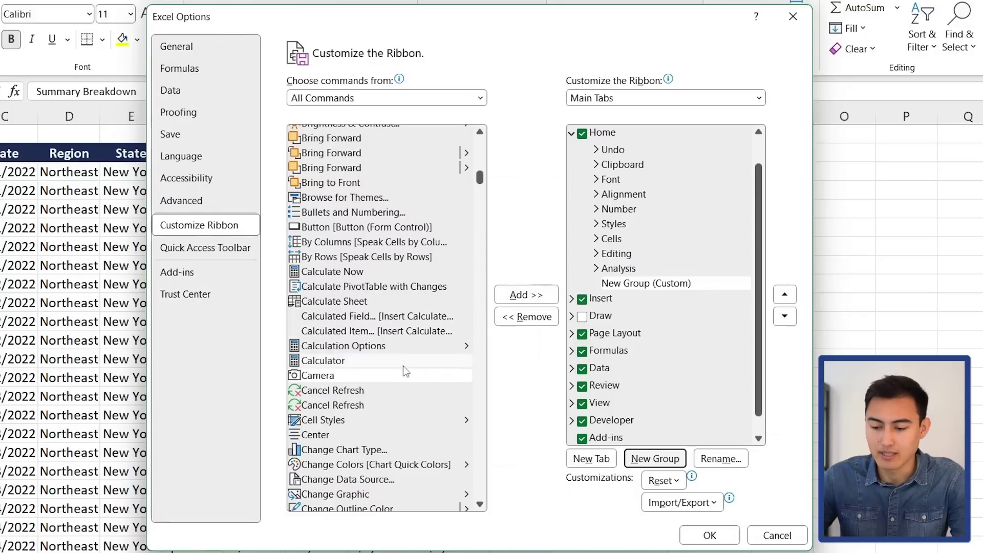
left_click(392, 378)
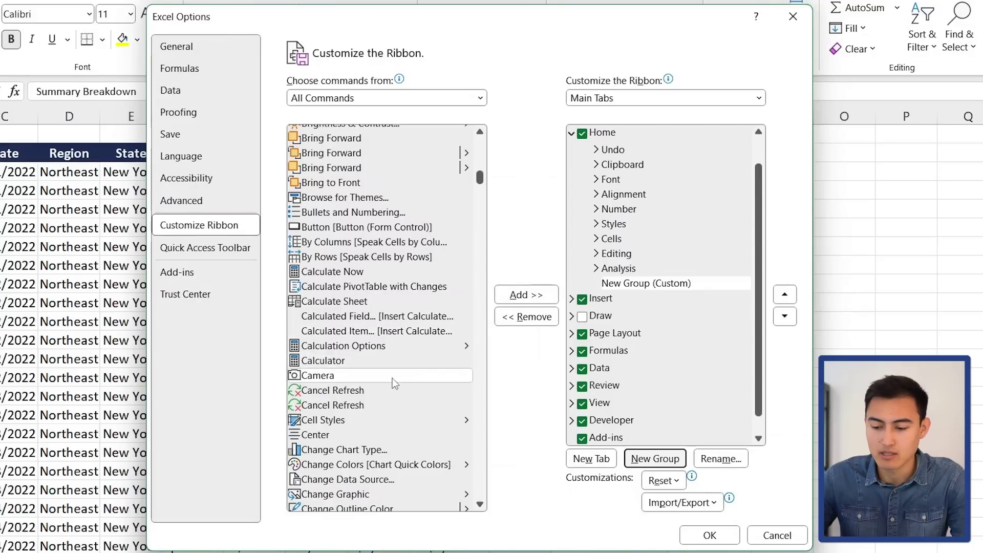
left_click(541, 300)
left_click(630, 283)
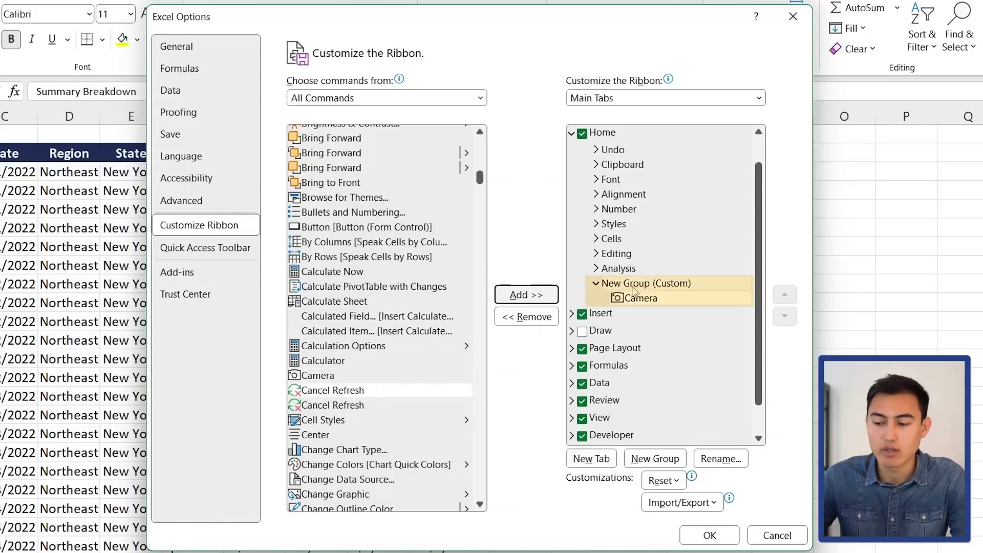
Step: Place a moved, enlarged Camera picture of Summary Breakdown on the Executive Summary sheet
left_click(706, 536)
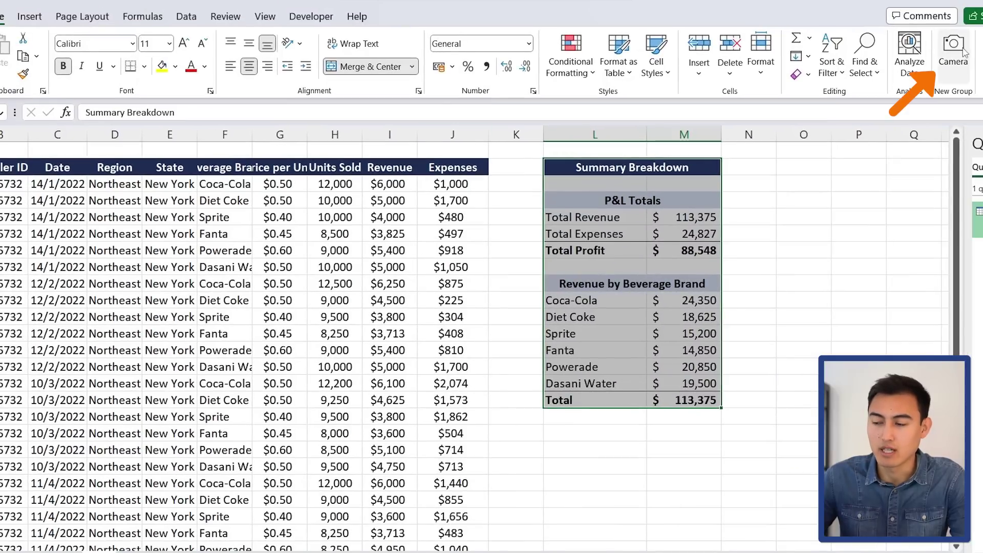
left_click(963, 52)
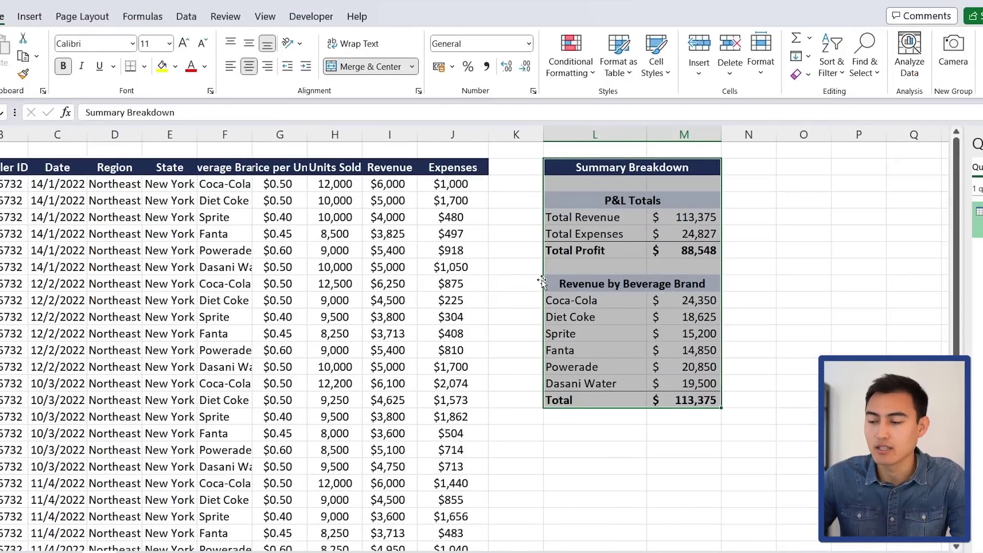
left_click(958, 48)
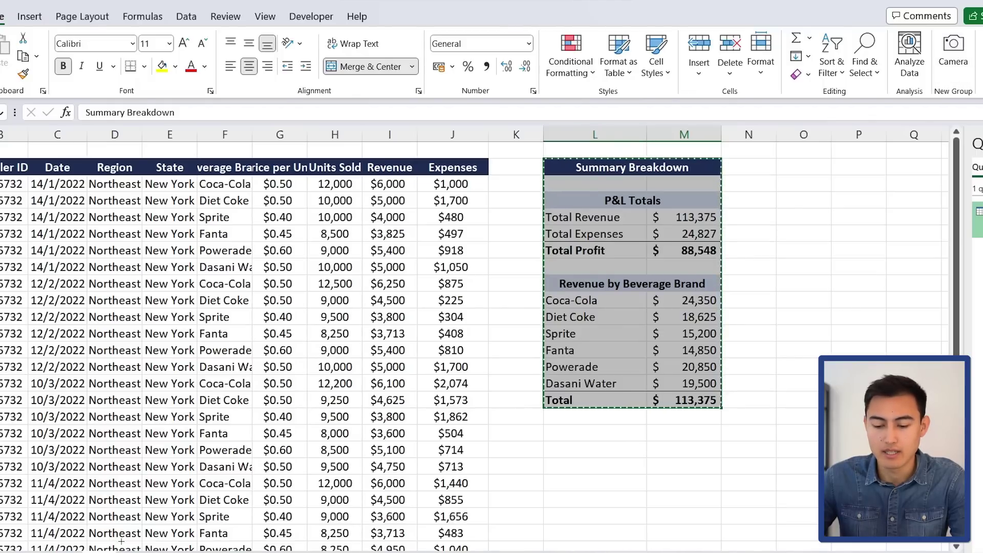
key("ctrl+Page_Down")
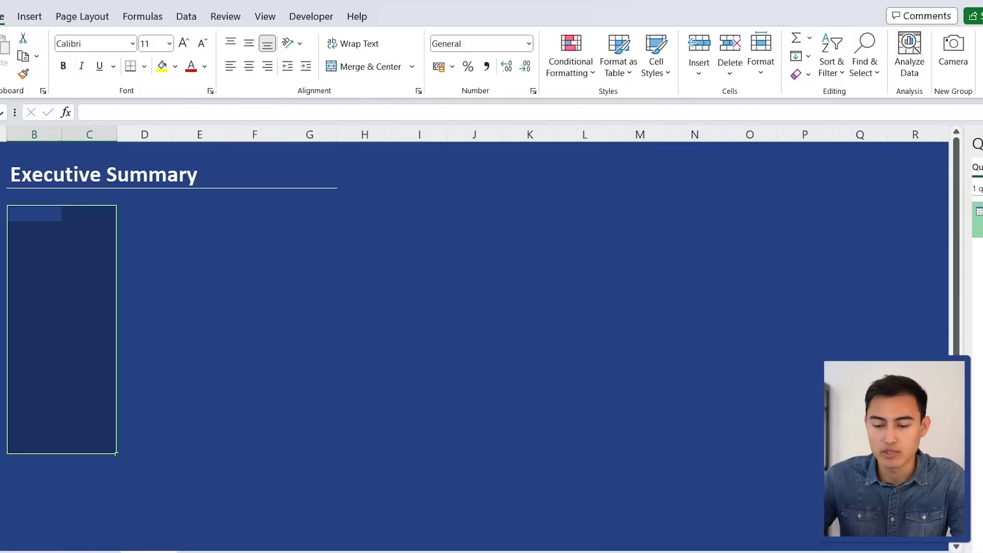
left_click(22, 214)
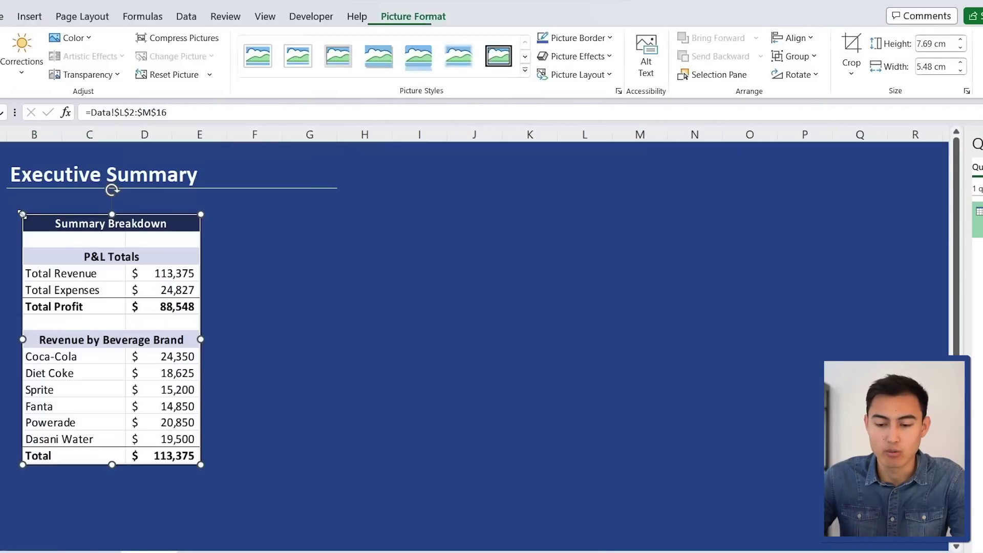
left_click_drag(94, 223, 80, 223)
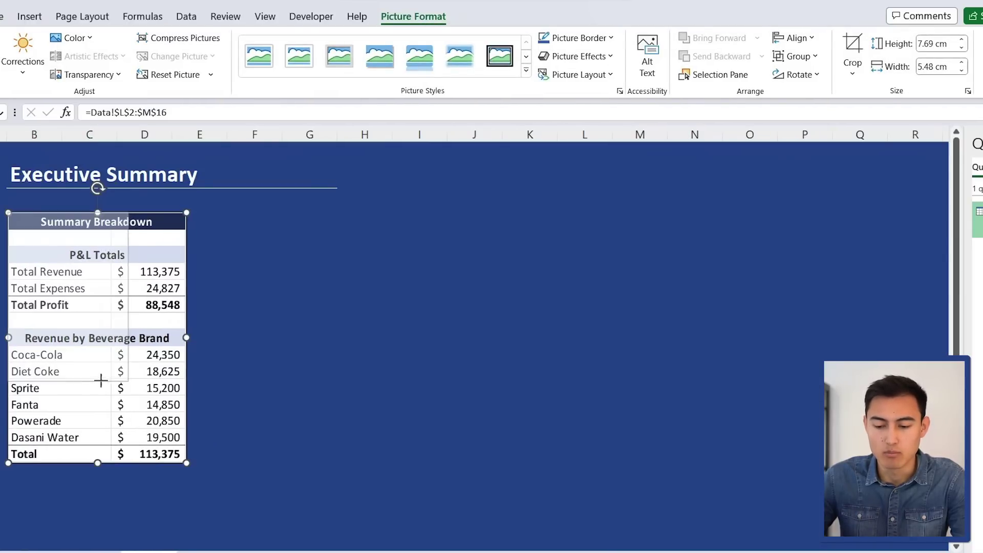
left_click_drag(185, 463, 204, 486)
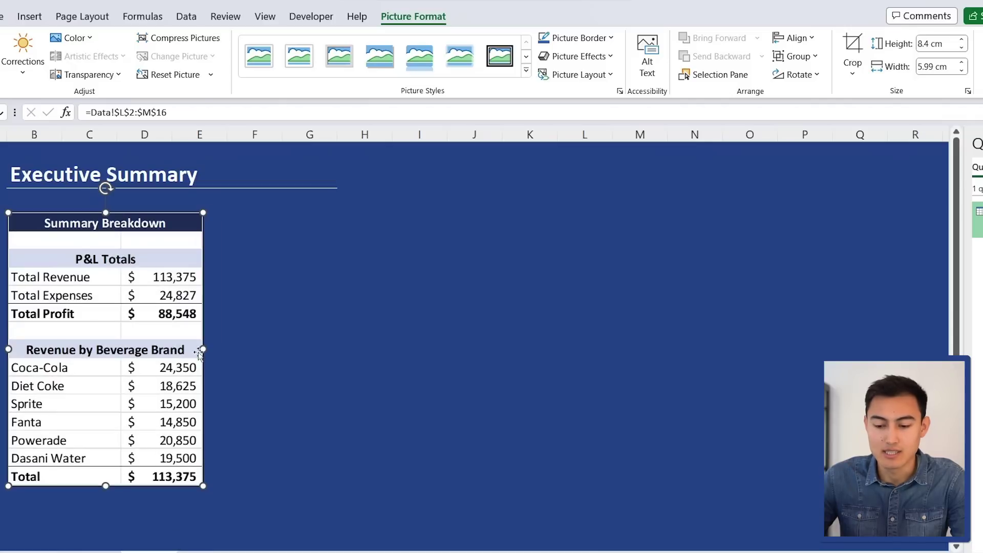
Step: Change the first expense in J3 to $100,000,000, widen column M, and check the picture
key("ctrl+Page_Up")
left_click(433, 189)
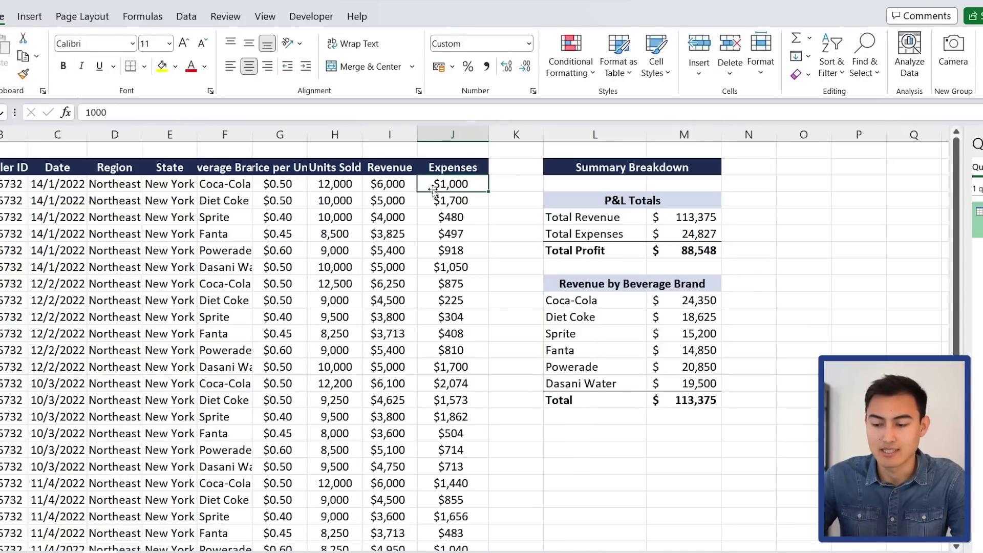
type("100,000")
key("Return")
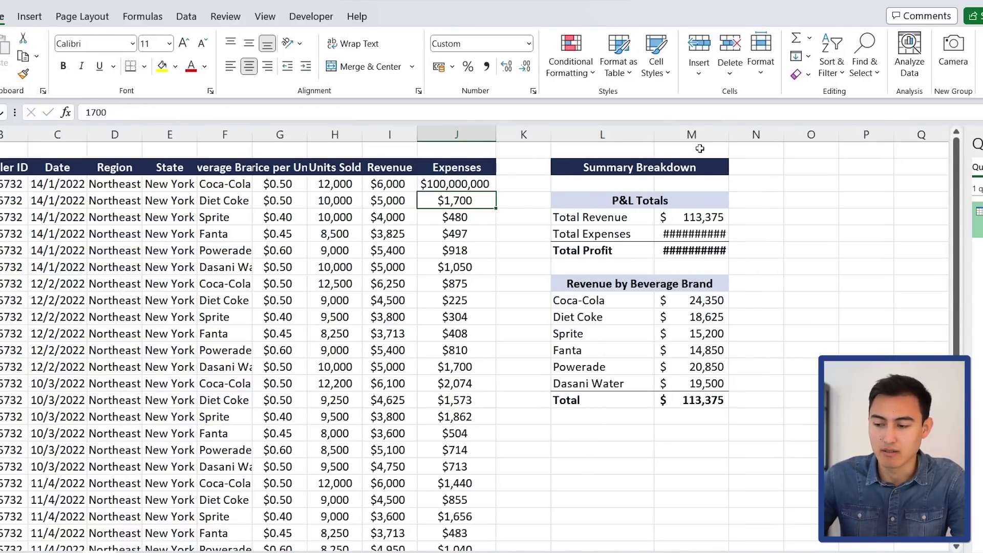
double_click(731, 134)
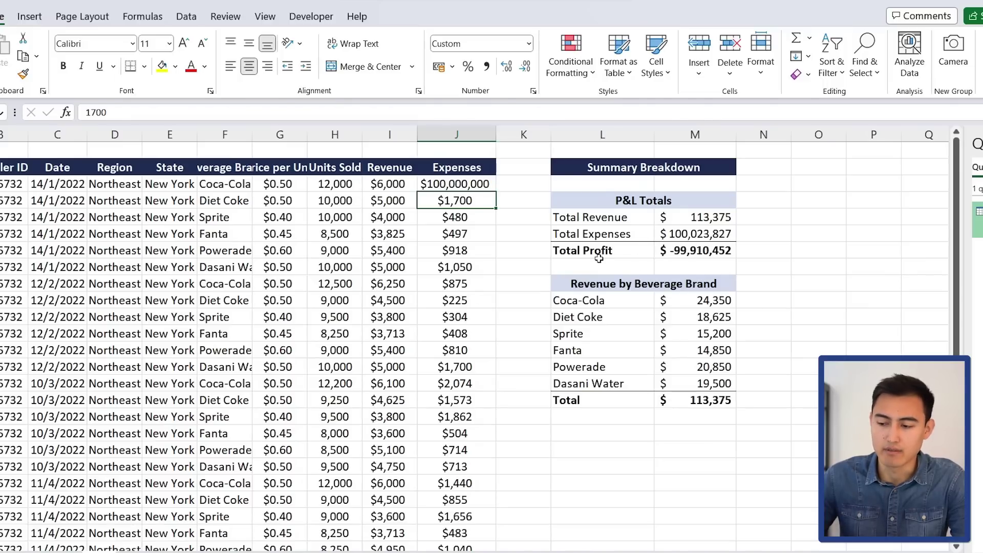
key("ctrl+Page_Down")
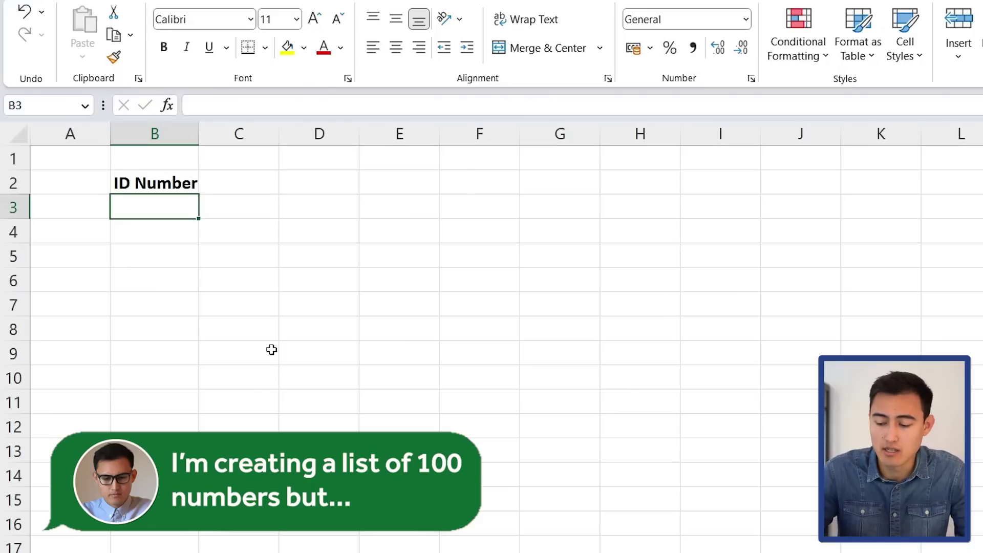
Step: Enter a SEQUENCE formula in B3 that fills the IDs 1 to 100
type("=sequ")
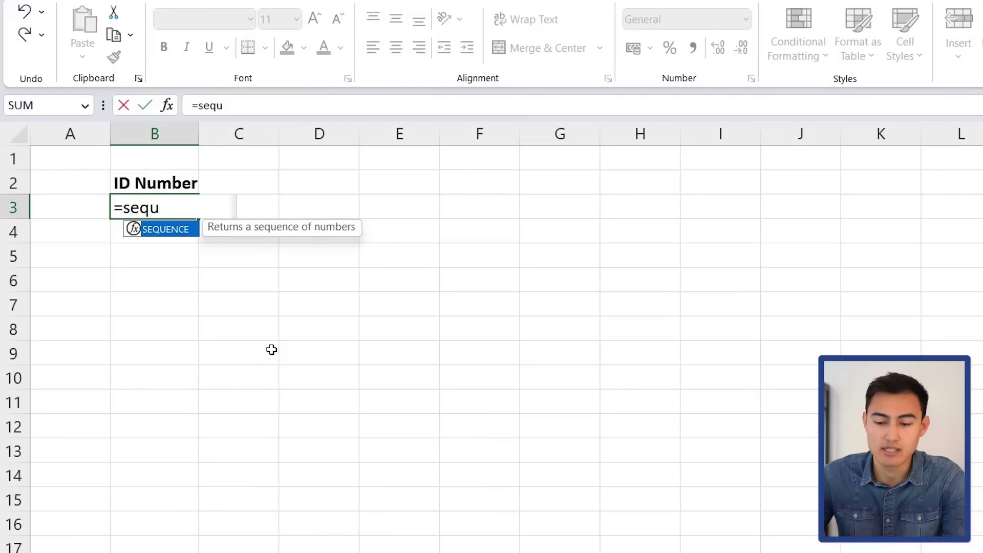
key("Tab")
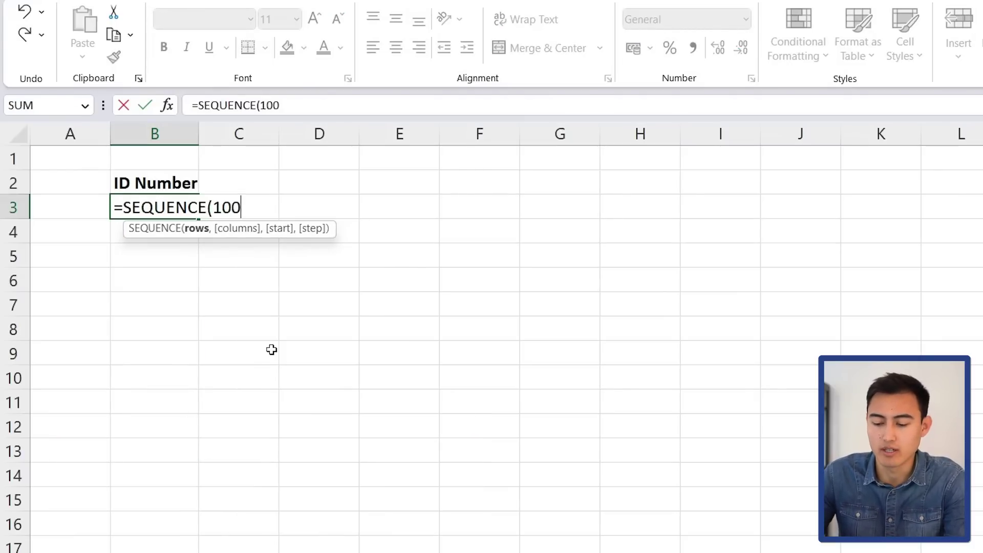
type(")")
key("Return")
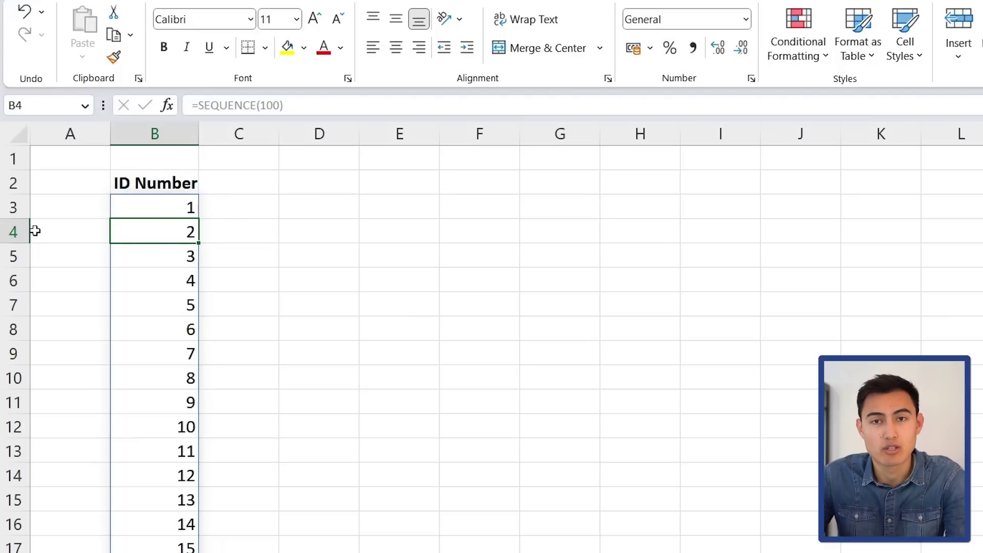
key("Up")
left_click(199, 105)
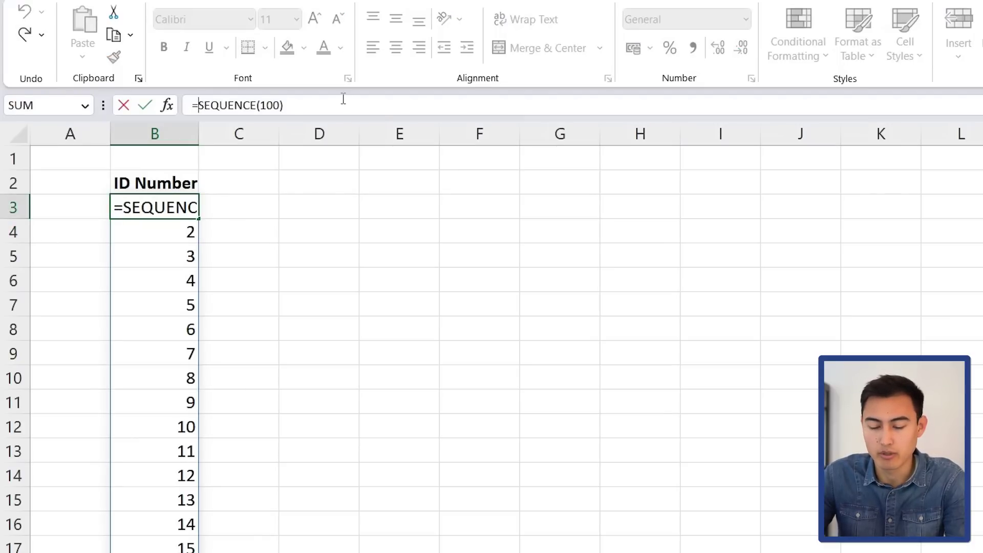
Step: Prefix the B3 formula with "ID "& and confirm the list ends at ID 100
type("\"ID")
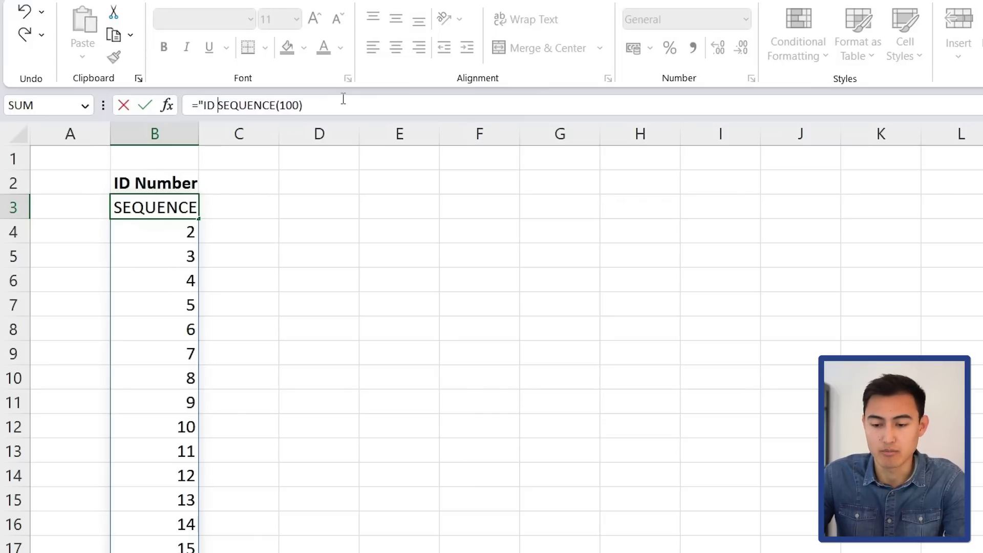
type(" \"")
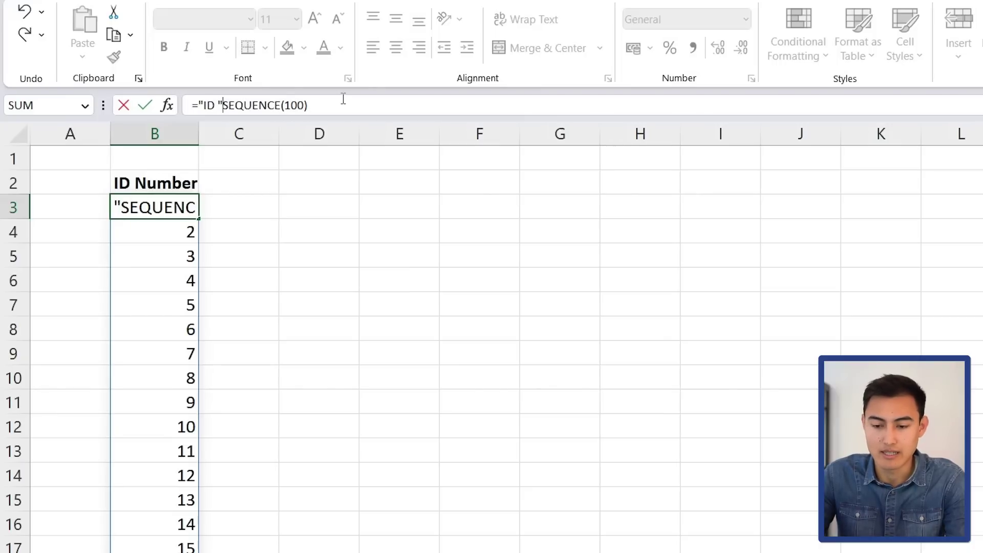
type("&")
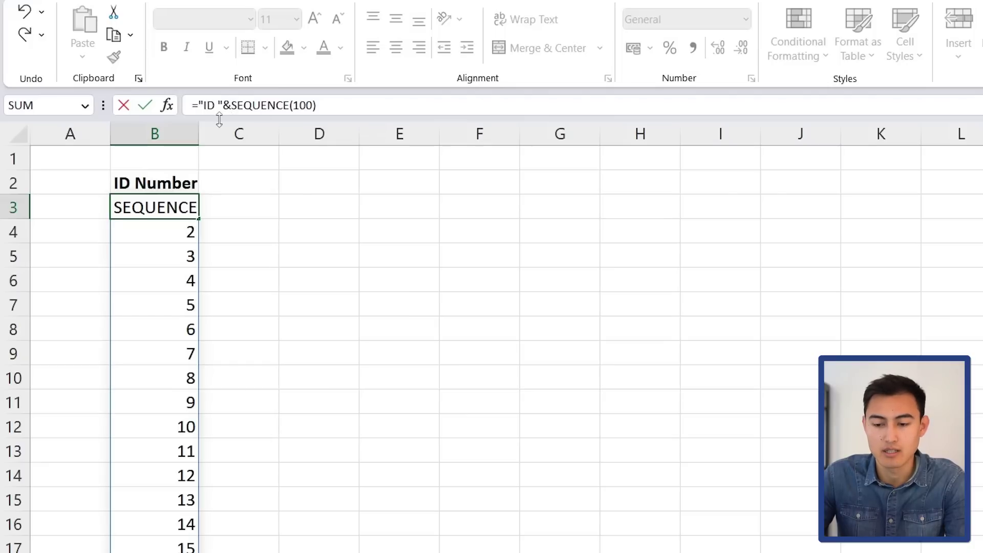
key("Return")
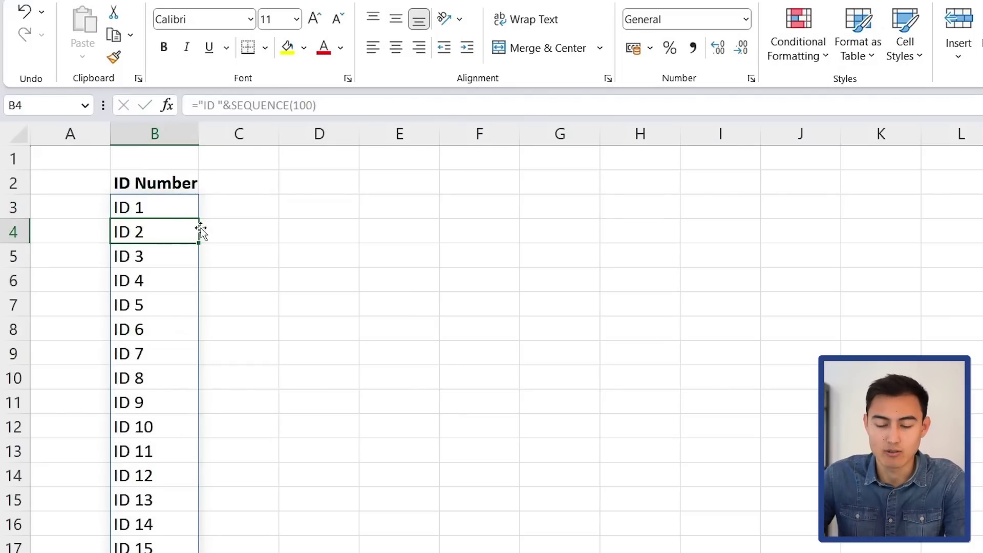
key("ctrl+Down")
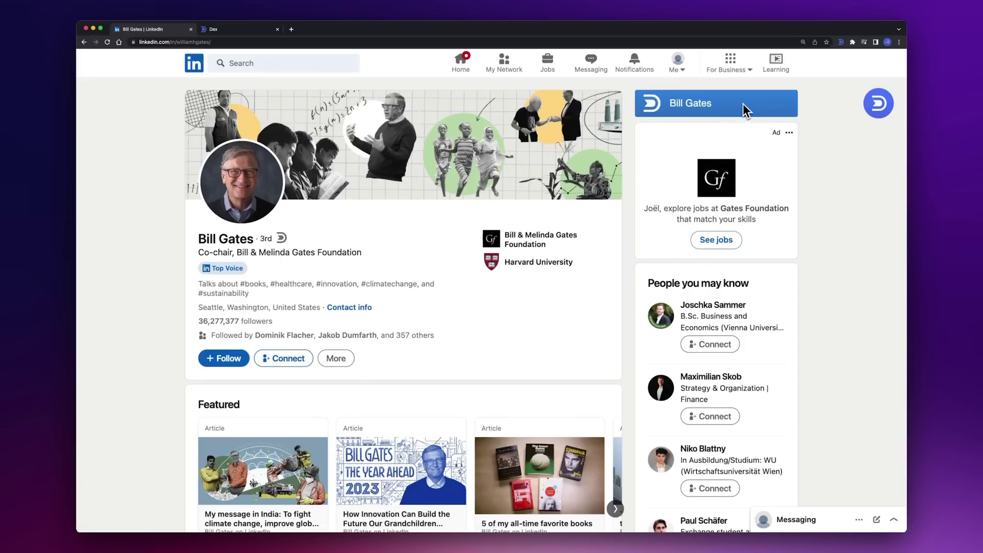
Step: Open the profile's contact details, pick a keep-in-touch frequency, and centre the map on Florida
left_click(743, 104)
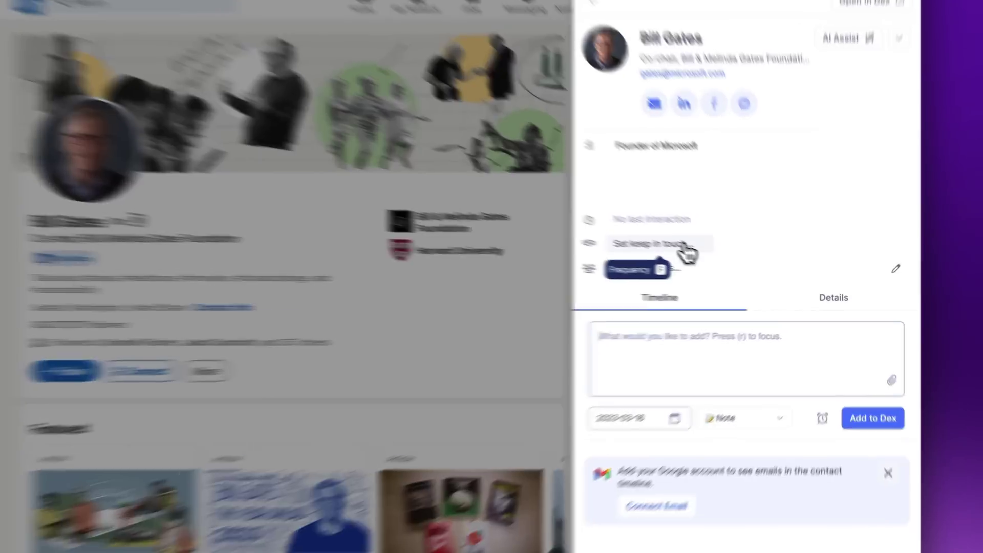
left_click(717, 259)
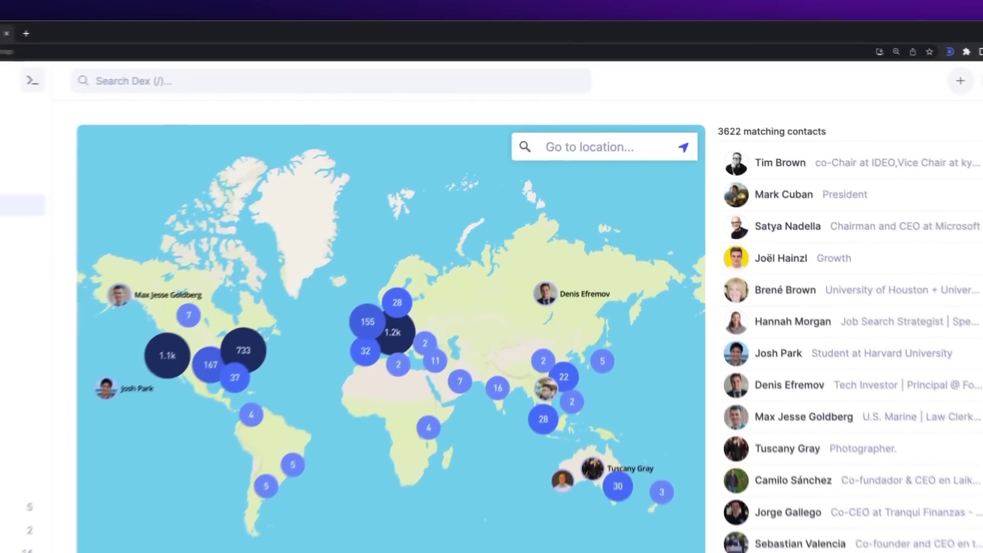
type("Florida")
key("Return")
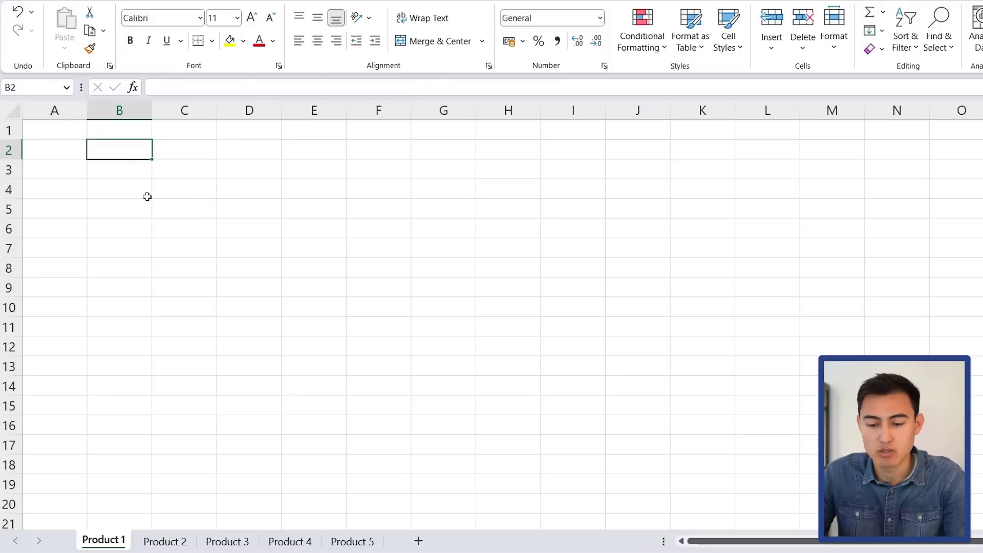
Step: Type 'Weekly Sales' in B2 on Product 1 and make it bold and underlined
type("Weekly Sales")
key("Return")
key("Up")
key("ctrl+b")
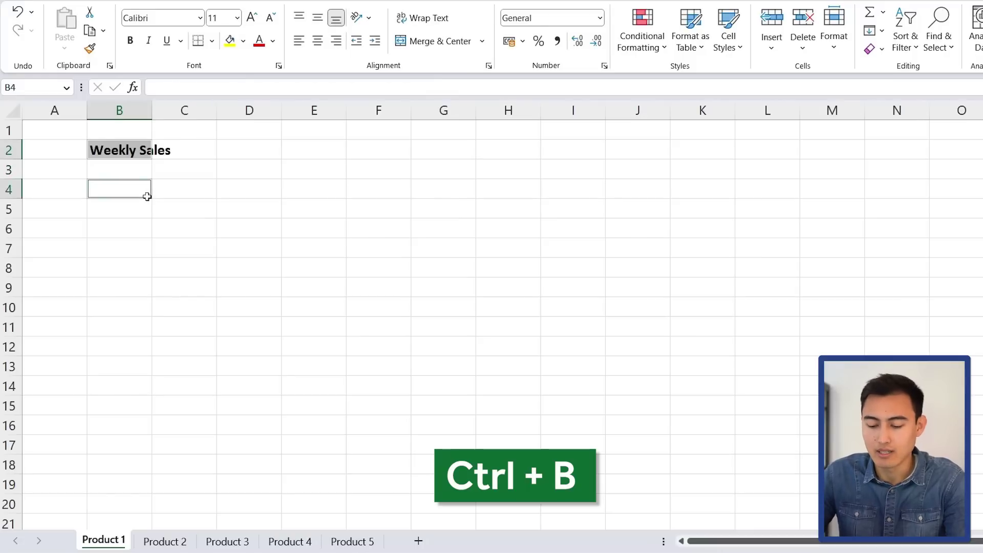
key("ctrl+u")
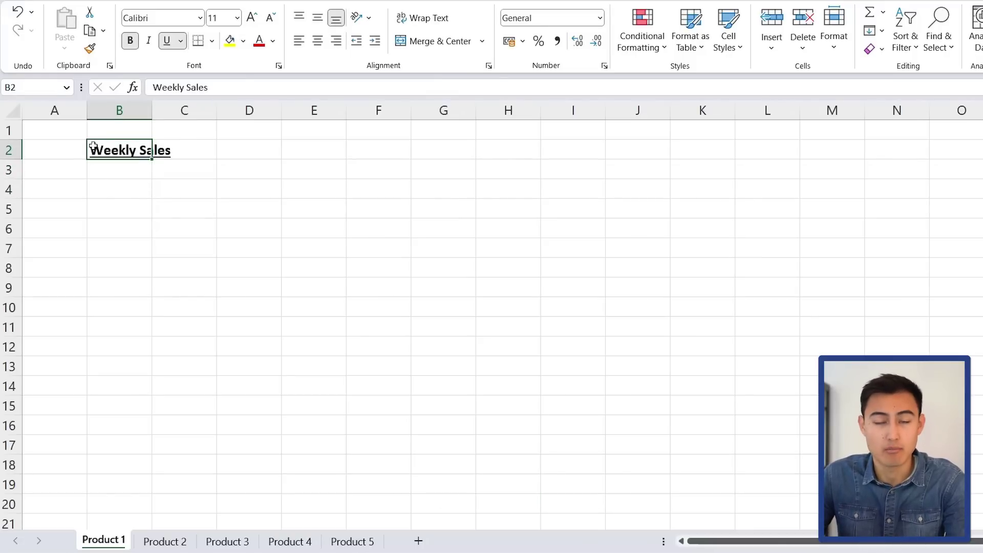
Step: Group the Product 2 through Product 5 sheets together
left_click(166, 544)
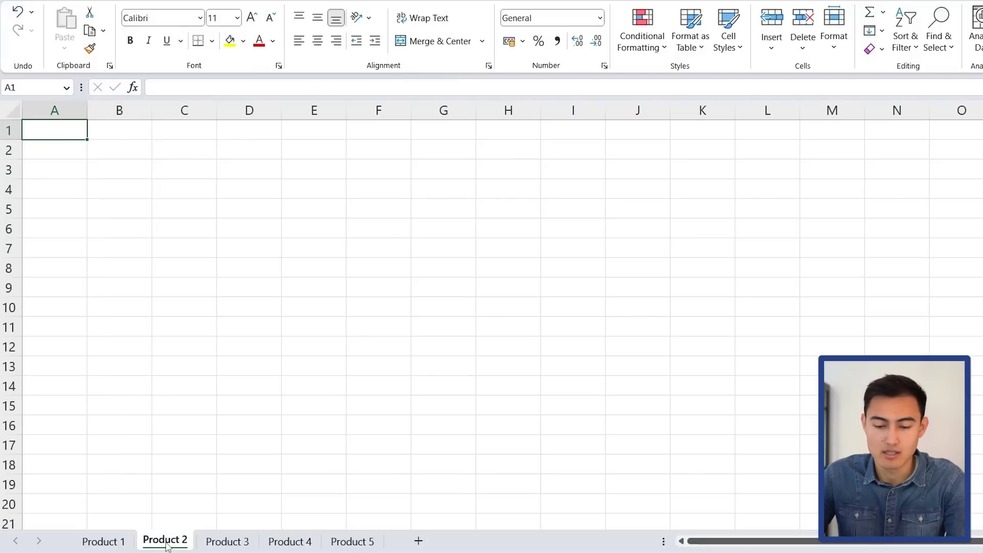
left_click(229, 543, "ctrl")
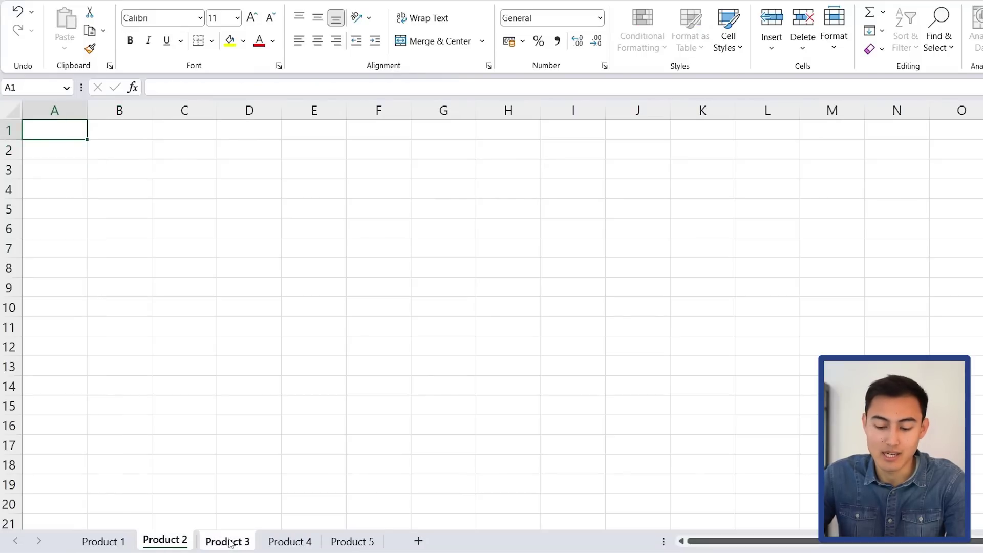
left_click(311, 543, "ctrl")
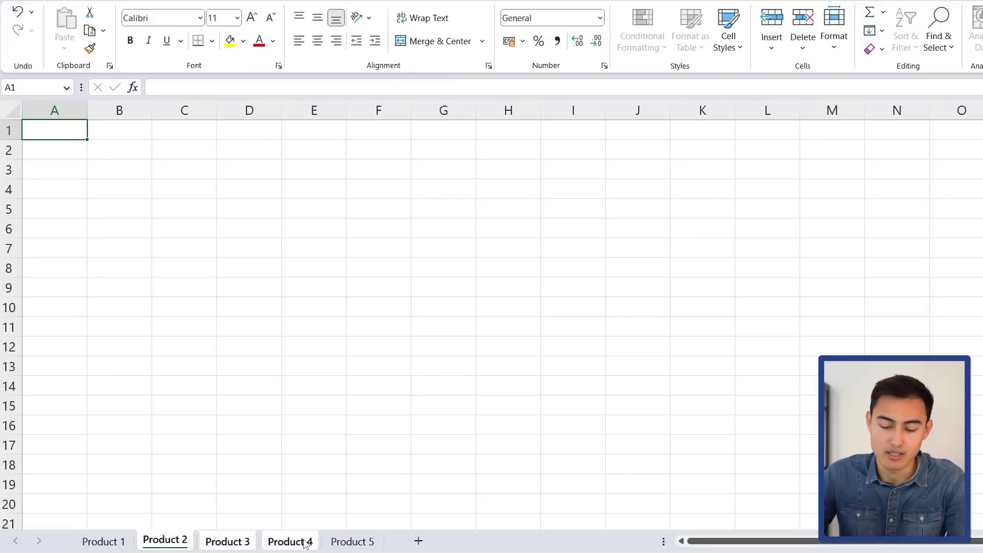
left_click(346, 541, "ctrl")
Step: Enter a bold, underlined 'Weekly Sales' heading in B2 and verify it on Products 3 and 5
left_click(109, 158)
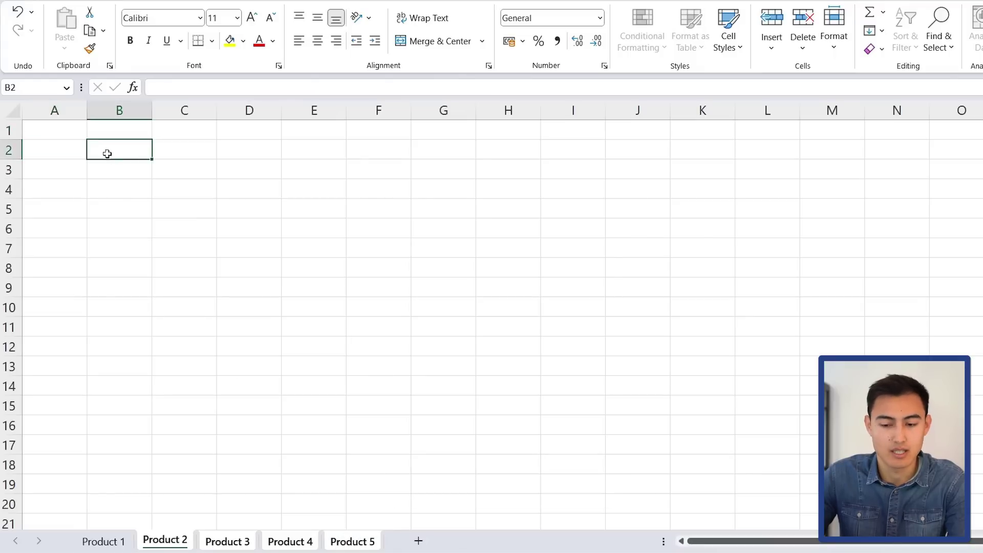
type("Weekly Sales")
key("Return")
left_click(107, 154)
key("ctrl+b")
key("ctrl+u")
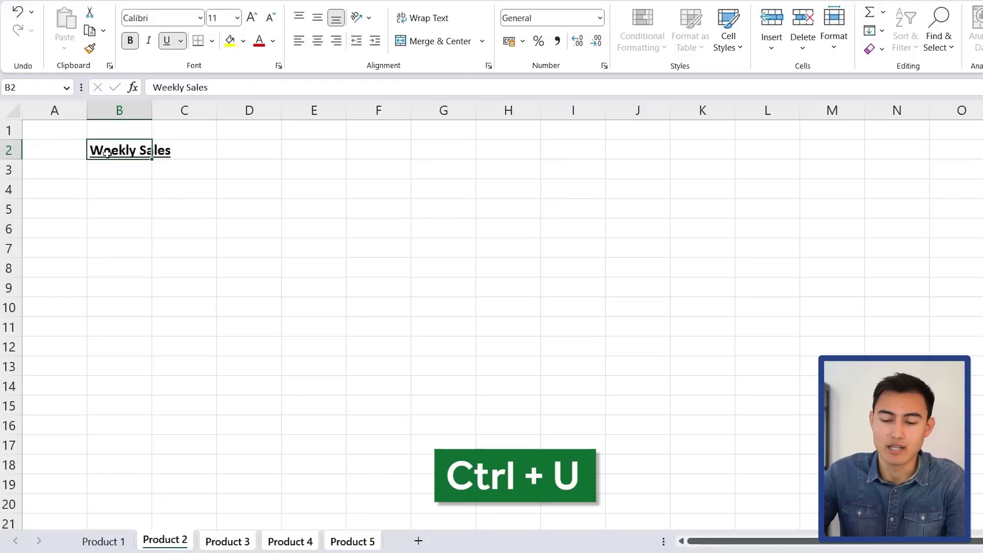
left_click(160, 414)
left_click(224, 543)
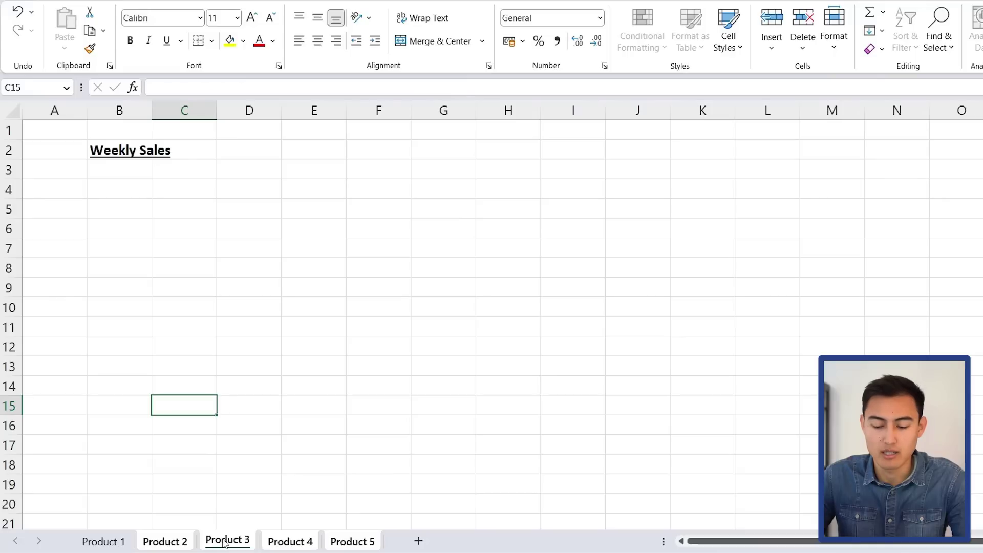
key("ctrl+Page_Down")
key("ctrl+Page_Down")
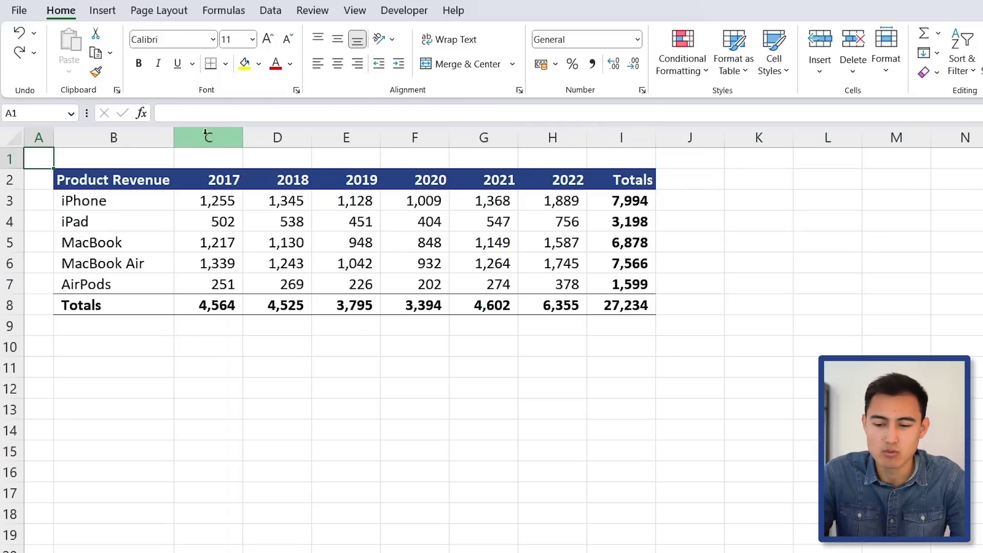
Step: Hide the 2017–2020 year columns (C through F) in the Product Revenue table
left_click_drag(207, 134, 399, 130)
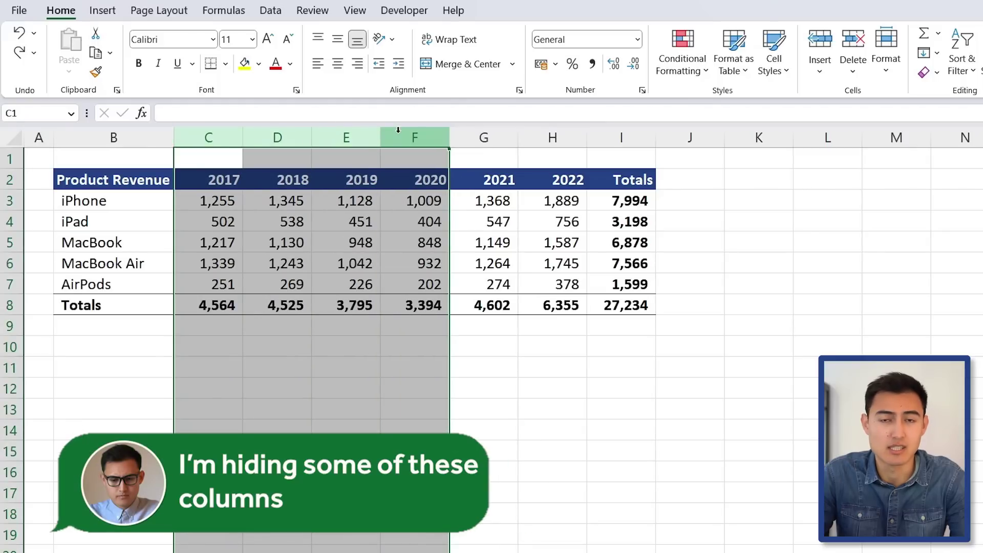
right_click(378, 142)
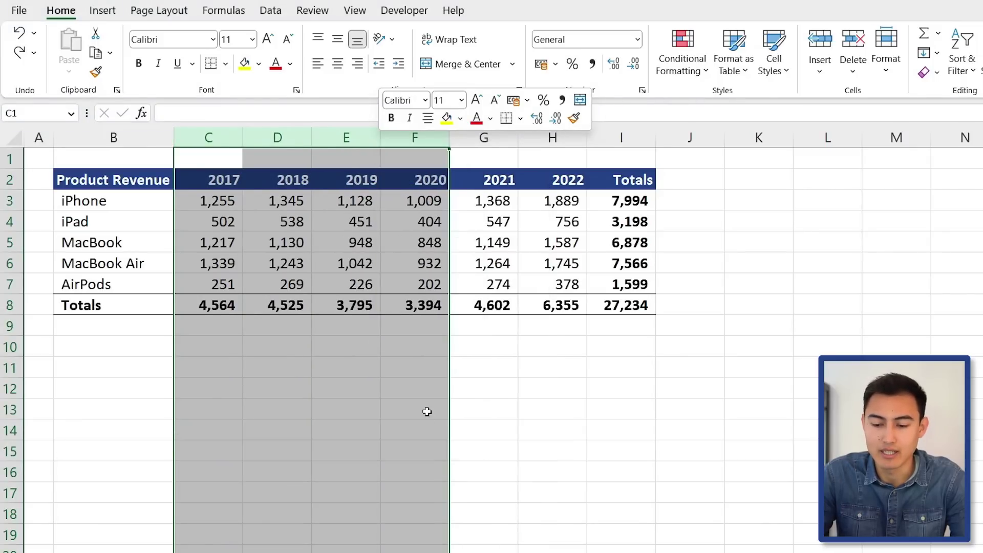
left_click(427, 412)
left_click(288, 357)
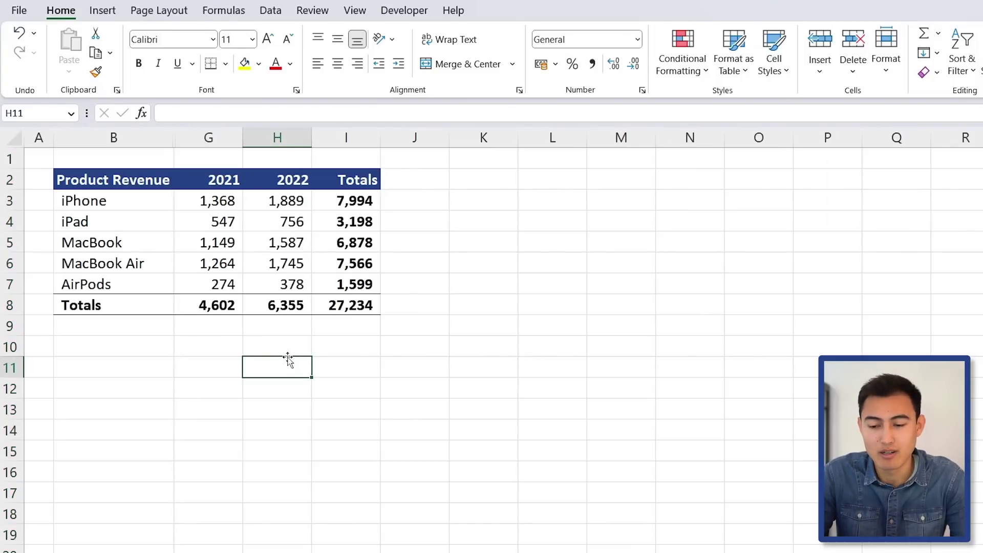
Step: Check the iPhone row's total across the hidden columns, then undo to restore 2017–2020
left_click(367, 201)
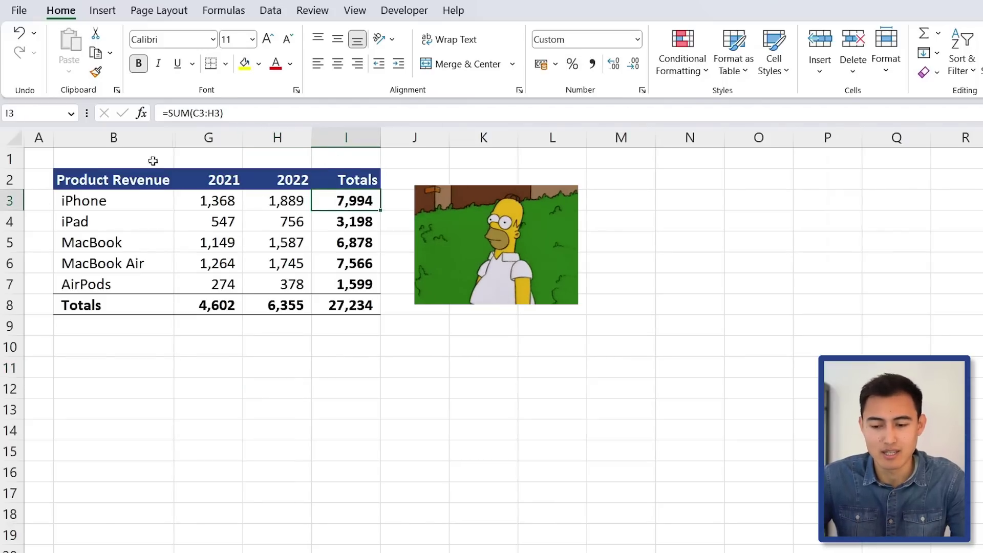
left_click(288, 199)
key("Left")
key("Left")
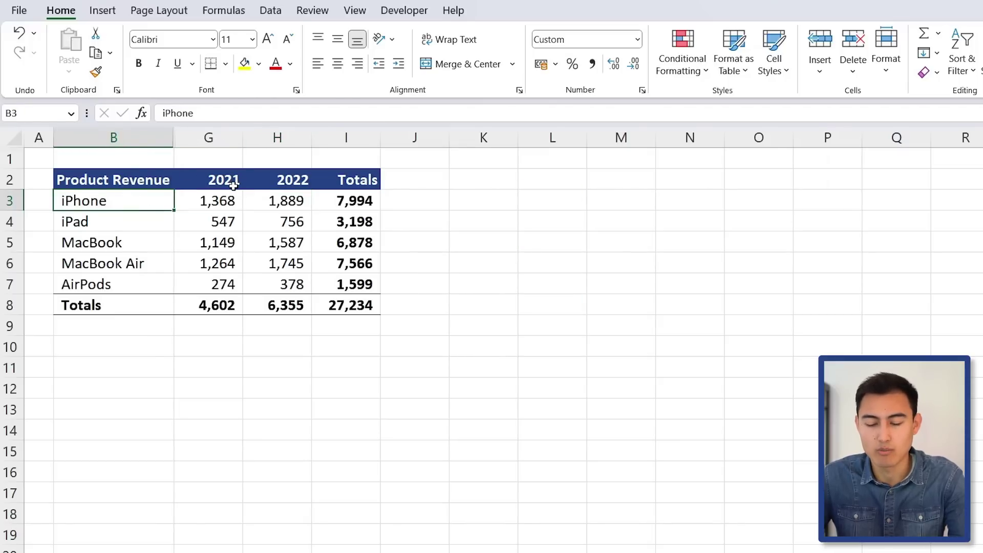
key("ctrl+z")
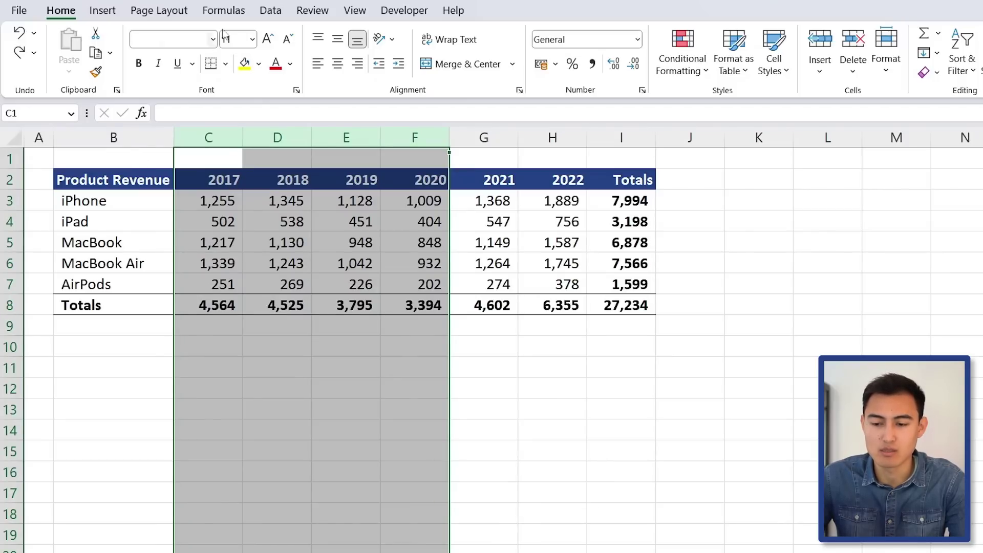
Step: Group the 2017–2020 columns with Data > Group and try the outline collapse/expand buttons
left_click(280, 14)
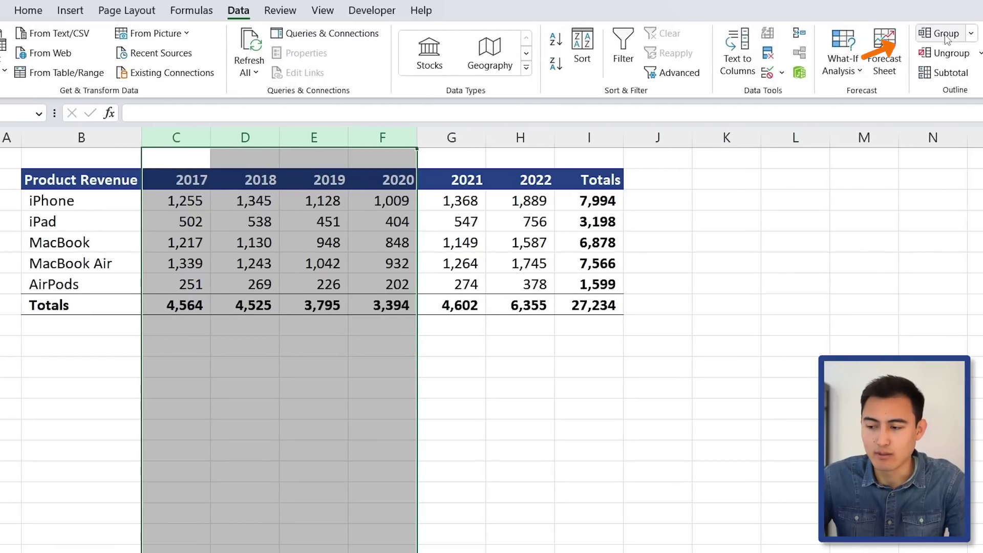
left_click(943, 33)
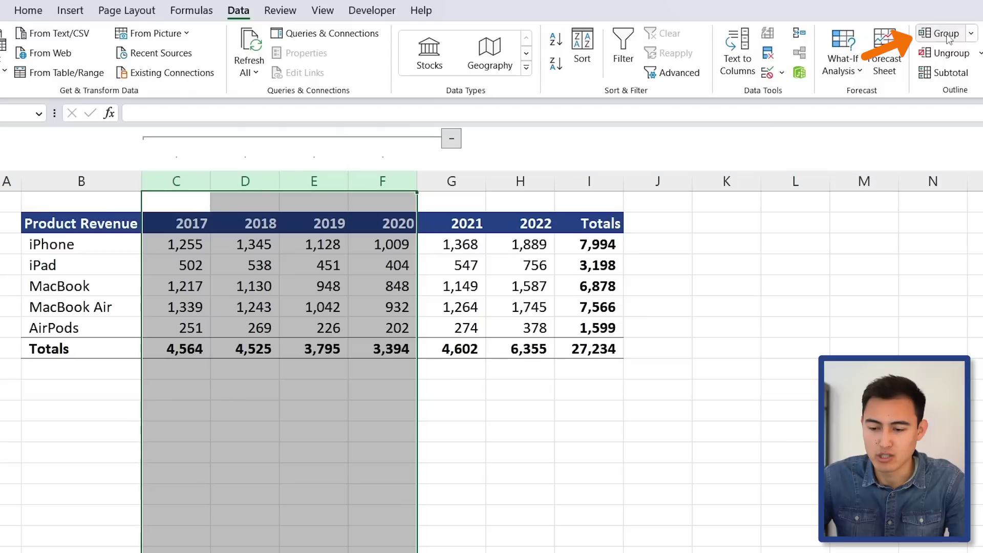
left_click(458, 138)
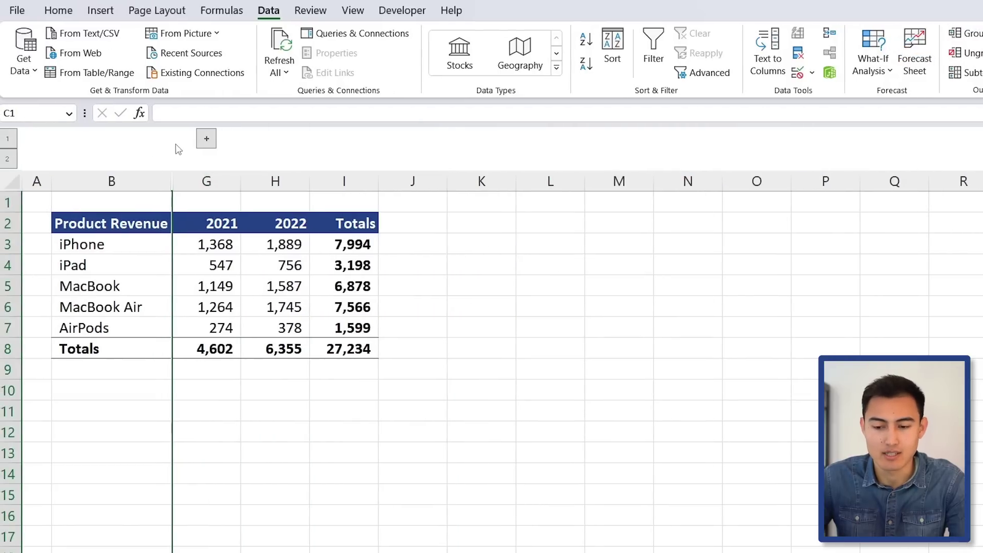
left_click(210, 143)
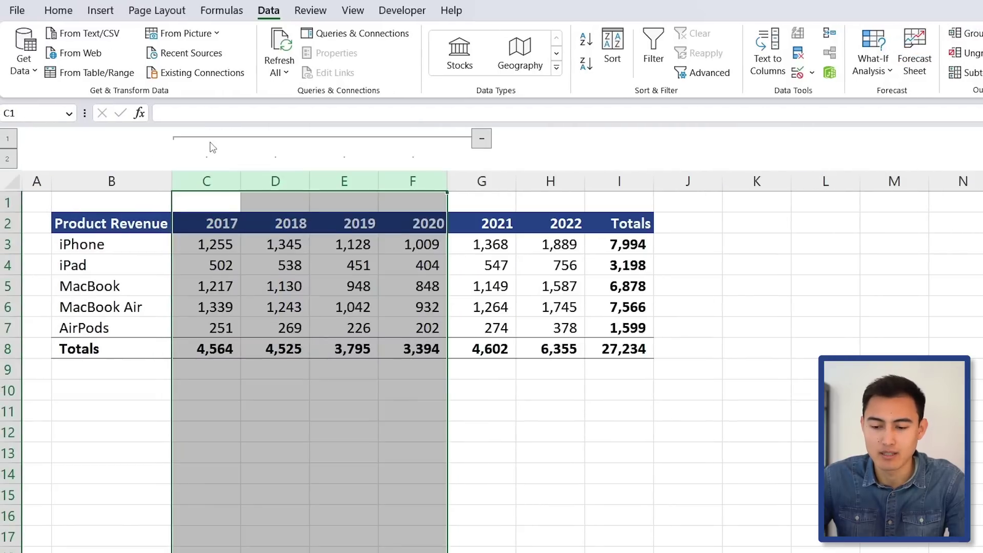
left_click(482, 141)
Step: Expand the group again, reselect columns C–F, and regroup them with the keyboard shortcut
left_click(261, 265)
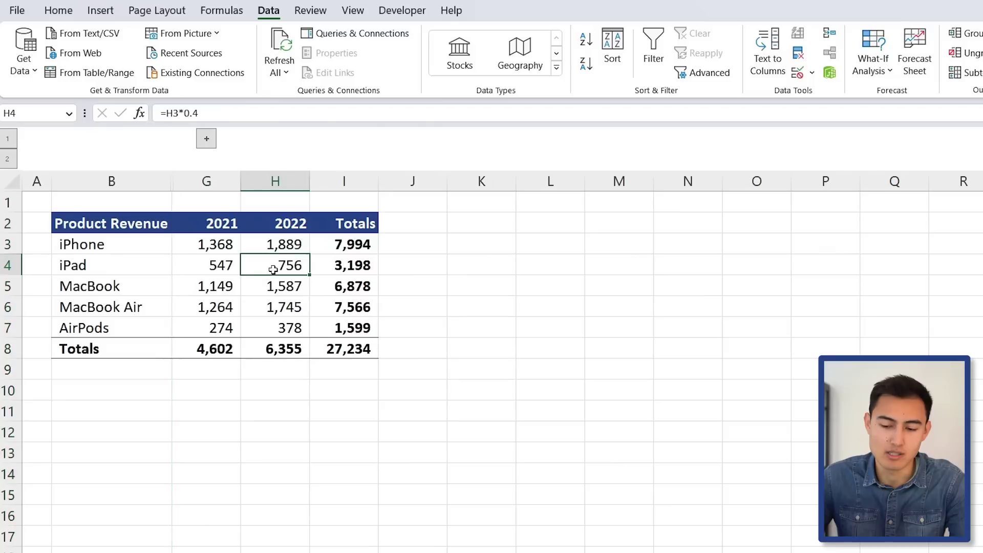
left_click(207, 139)
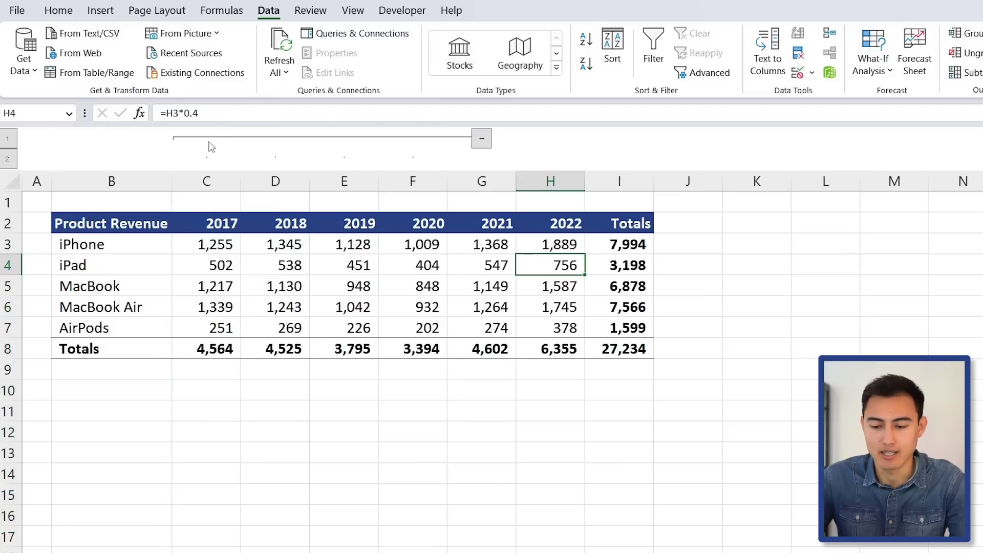
left_click_drag(208, 182, 456, 178)
key("shift+Left")
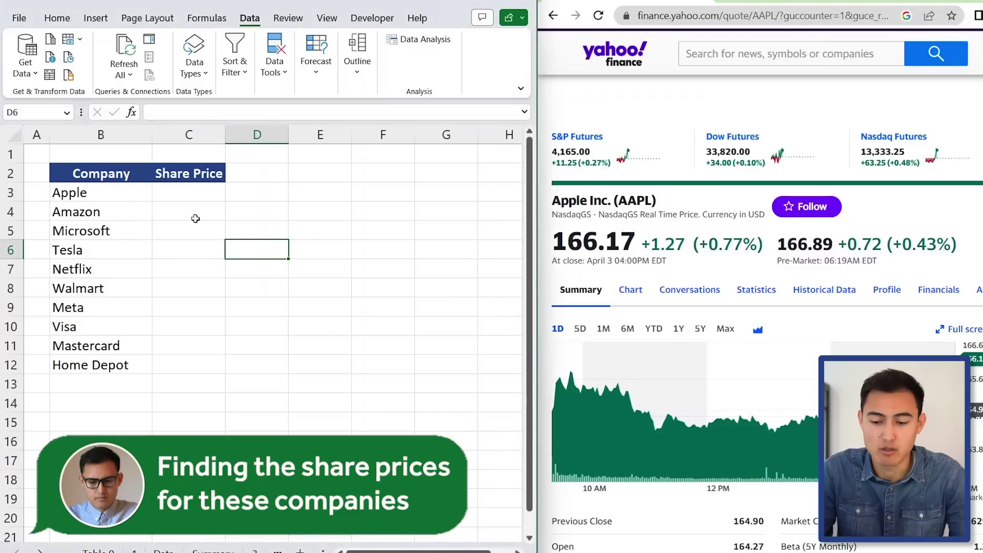
Step: Switch from the Yahoo Finance browser back to Excel and maximize the ten-company sheet
left_click(197, 196)
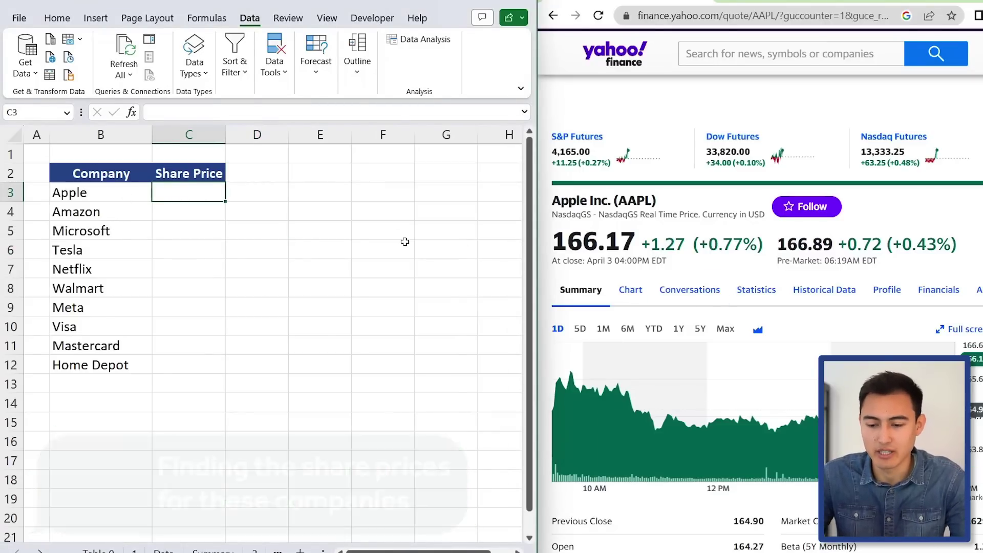
left_click(189, 225)
left_click(195, 203)
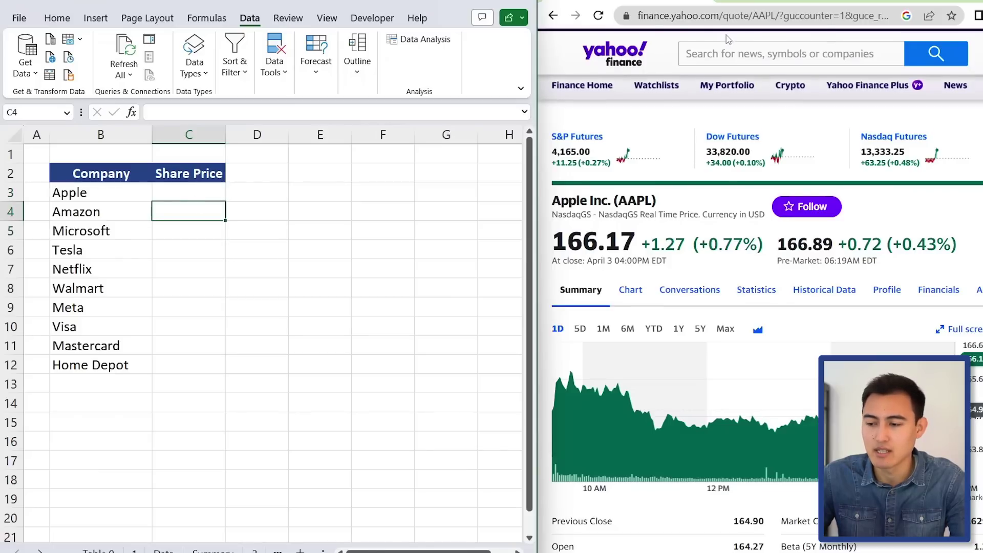
left_click(769, 64)
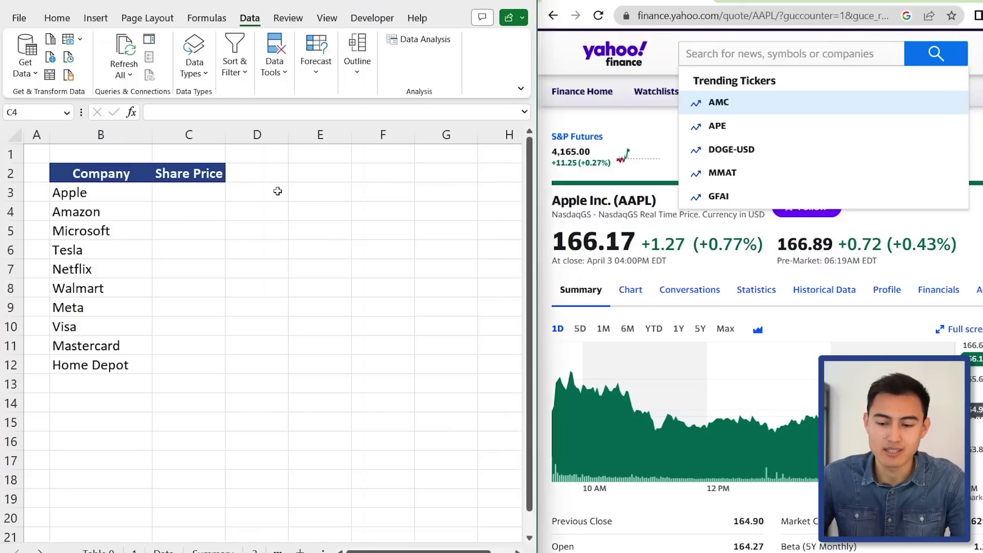
key("alt+Tab")
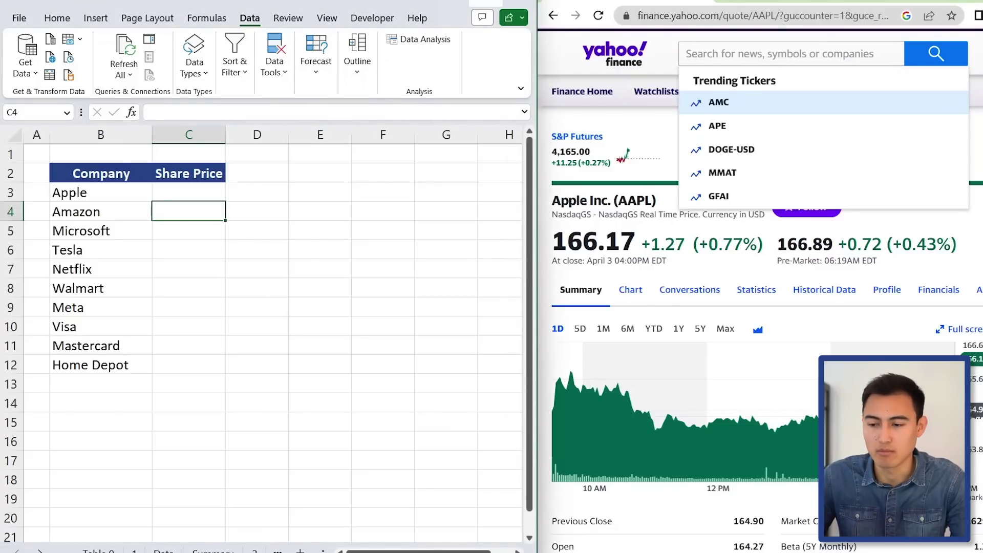
key("super+Up")
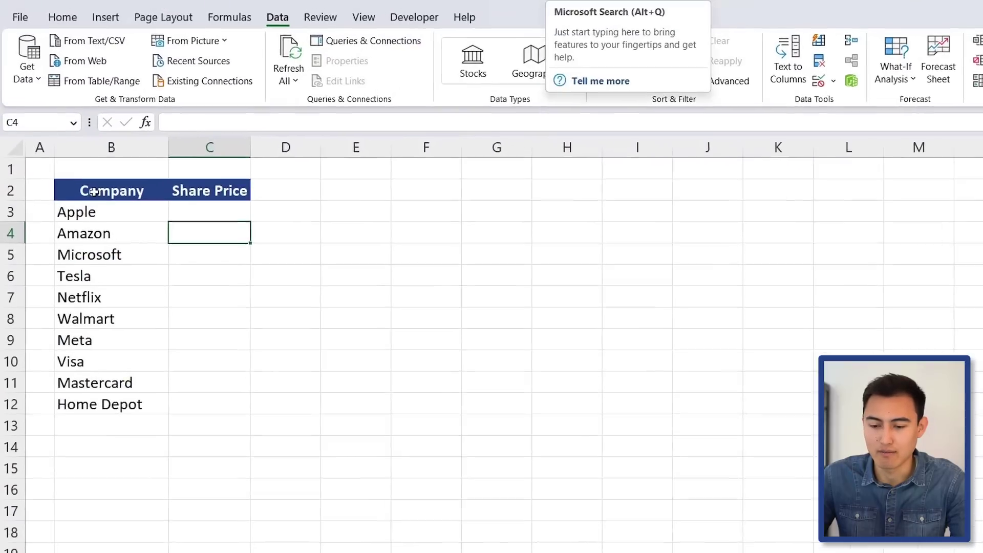
Step: Convert the company names from Apple down to Home Depot (B3:B12) into linked Stocks records
left_click(64, 194)
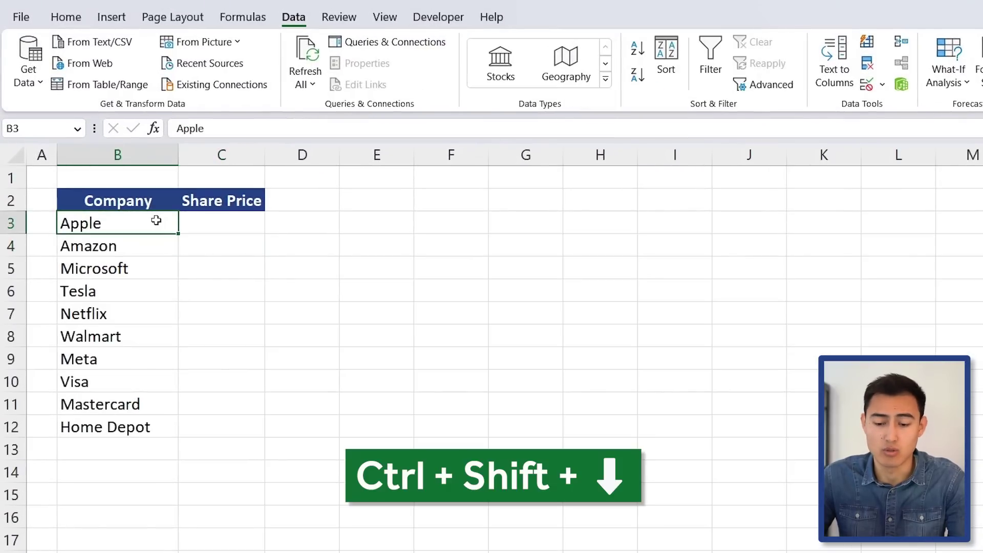
key("ctrl+shift+Down")
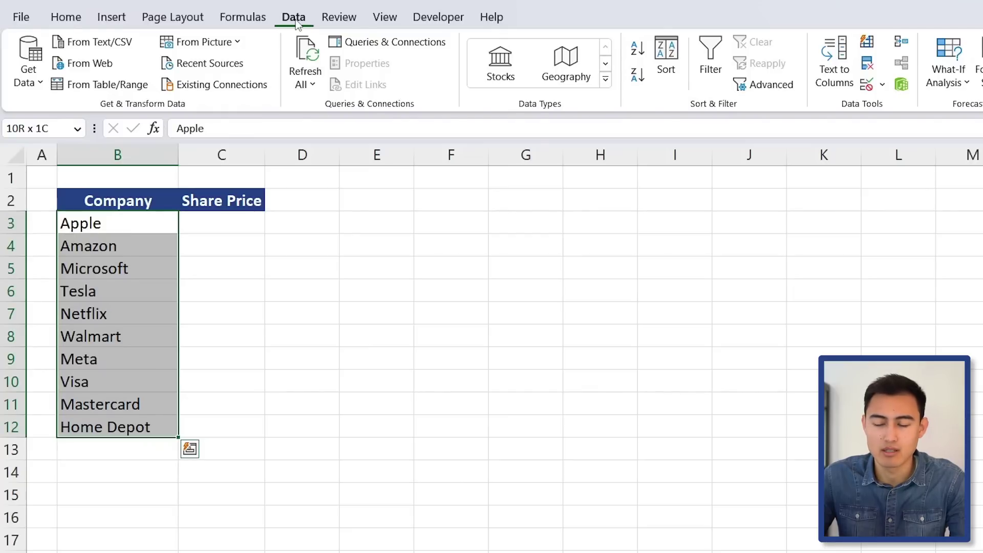
left_click(501, 57)
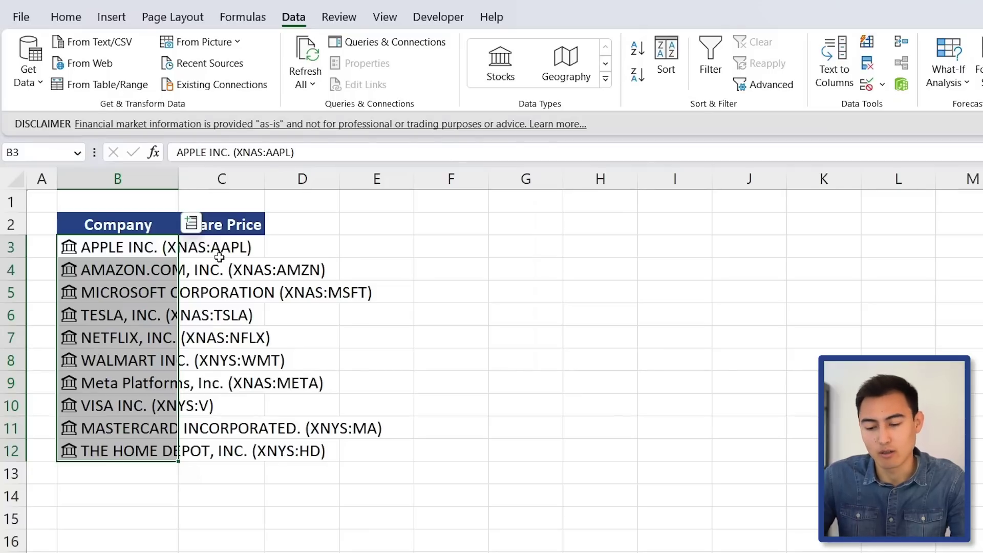
left_click(192, 224)
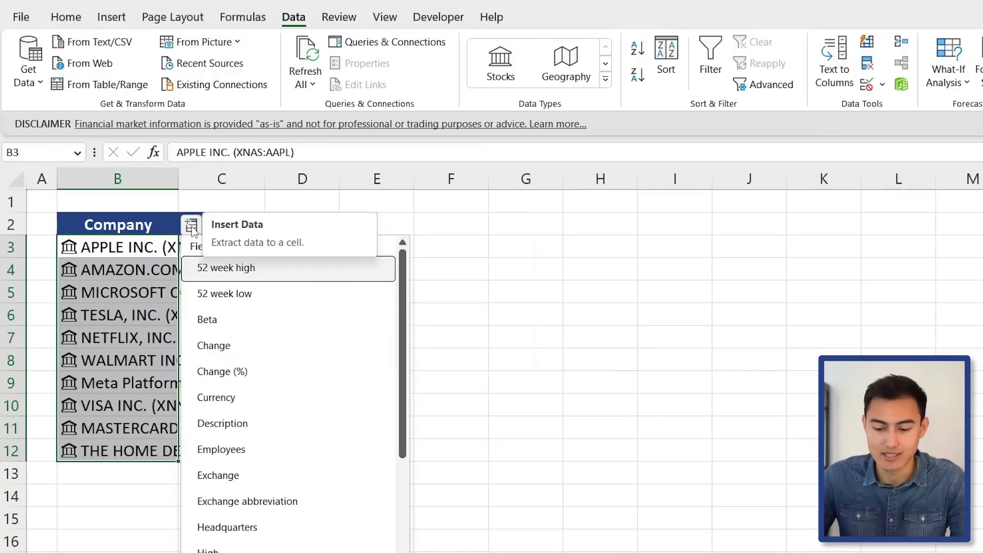
Step: Insert each company's Price into column C and autofit column B for full names
scroll(287, 502, "down", 1)
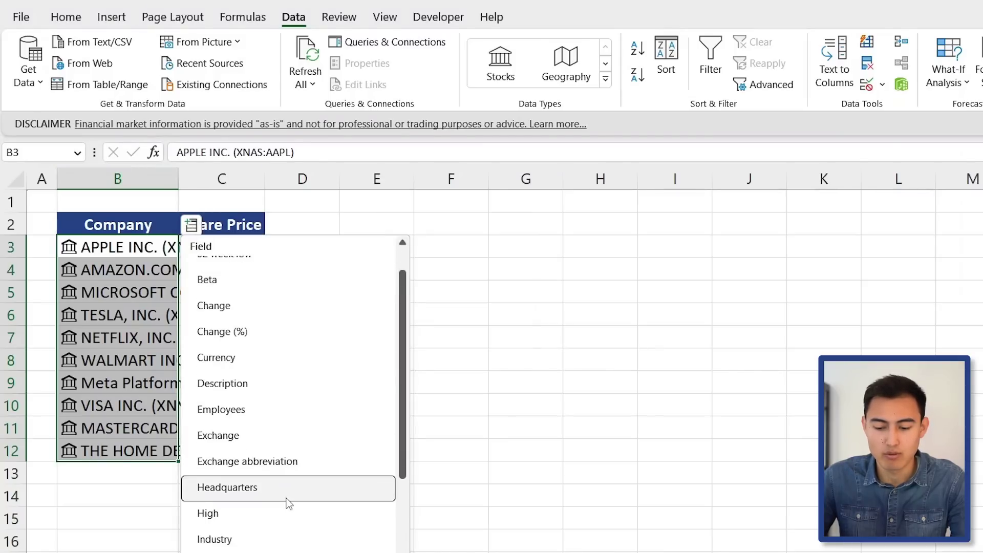
scroll(287, 502, "down", 1)
scroll(289, 504, "down", 2)
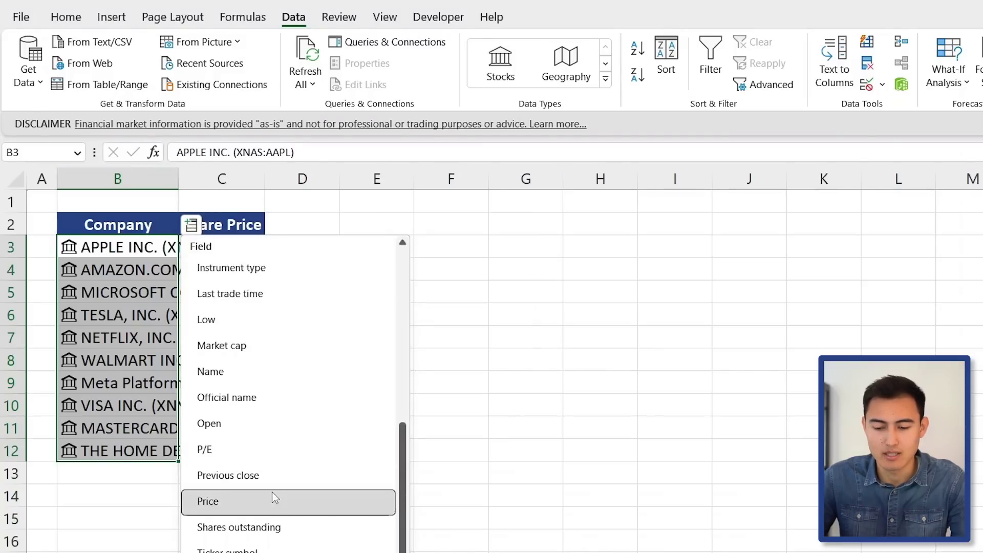
left_click(275, 501)
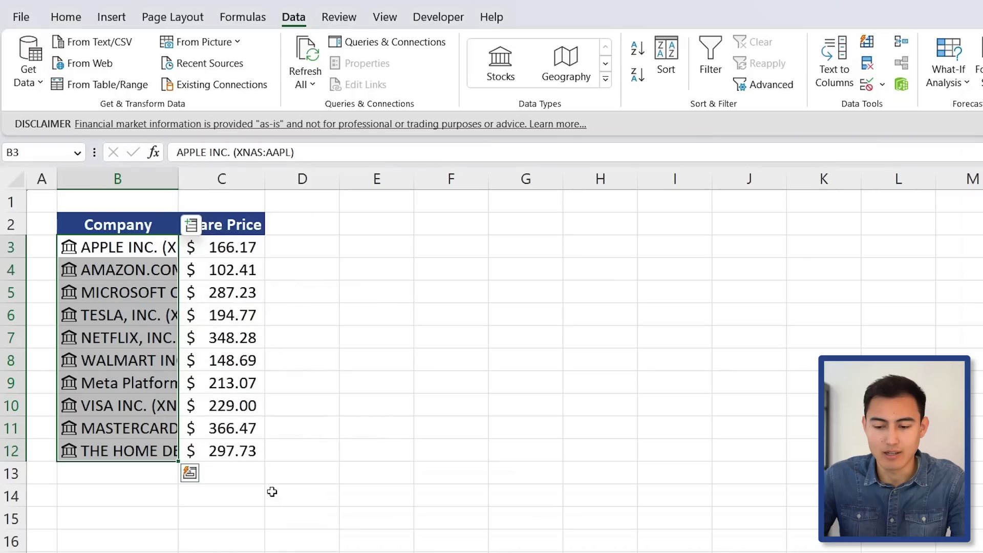
double_click(175, 178)
left_click(548, 250)
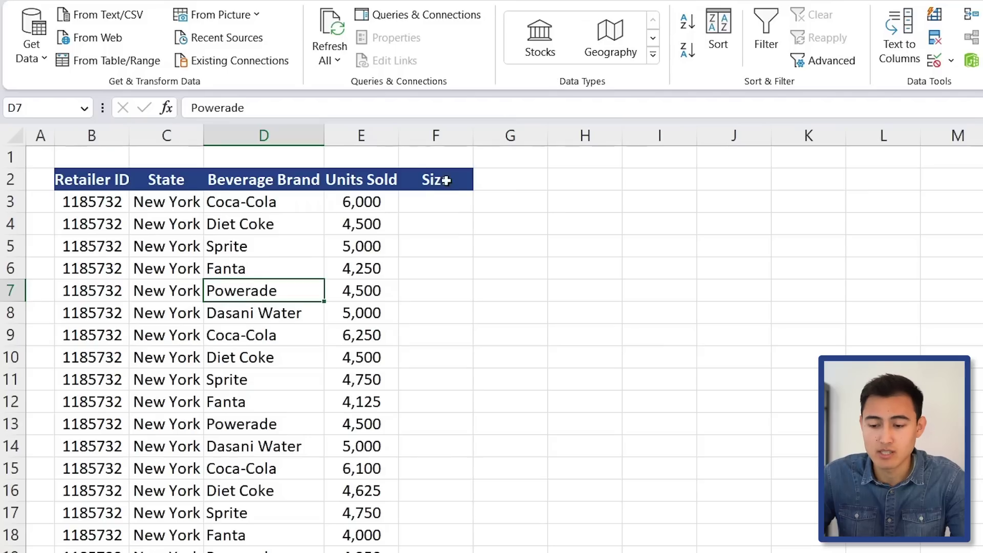
Step: Enter sample Size labels: Large in F3 and Small in F4
left_click(451, 206)
type("Lag")
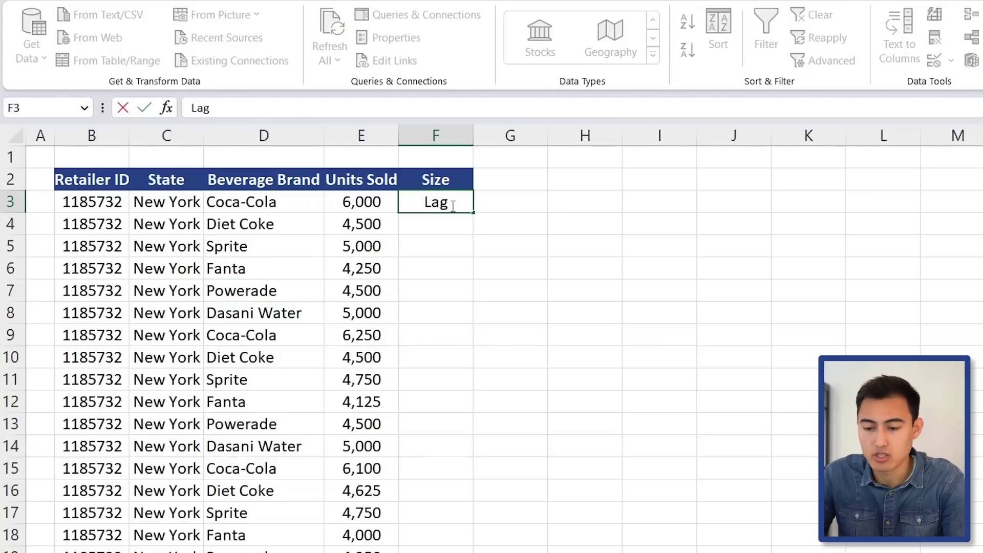
key("BackSpace")
type("rge")
key("Return")
type("Small")
key("Return")
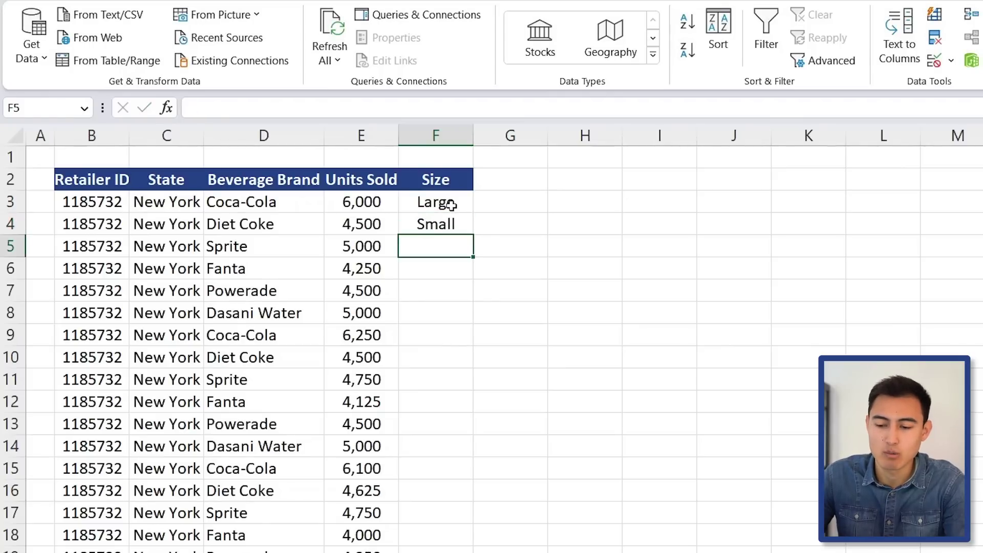
key("Up")
key("Up")
Step: Write the formula =IF(E3<5000,"Small","Large") in cell F3
type("=")
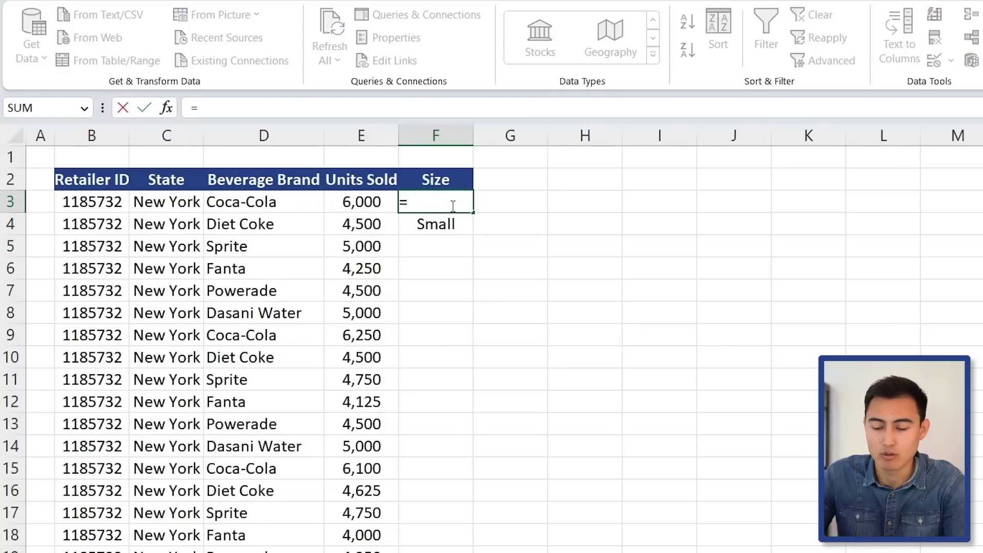
type("if")
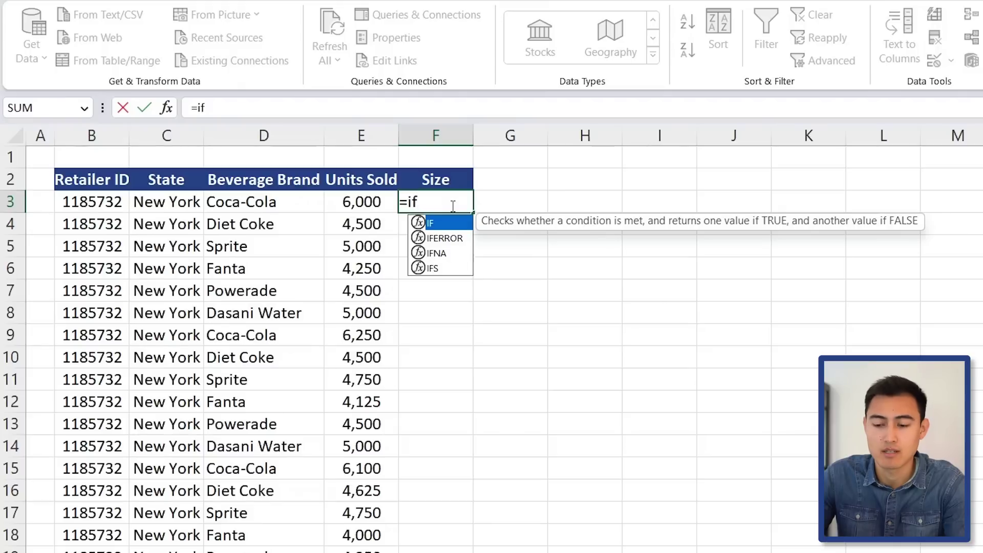
key("Tab")
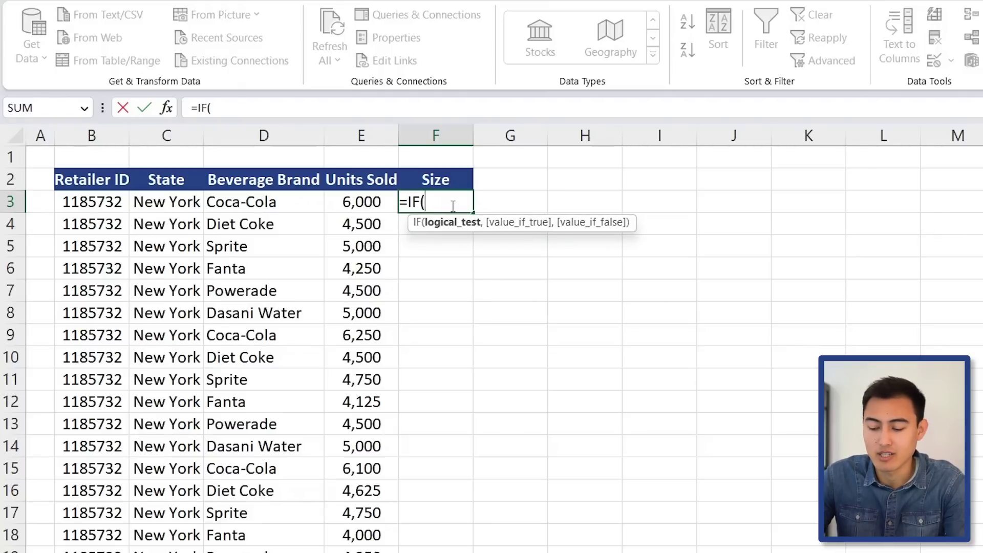
key("Left")
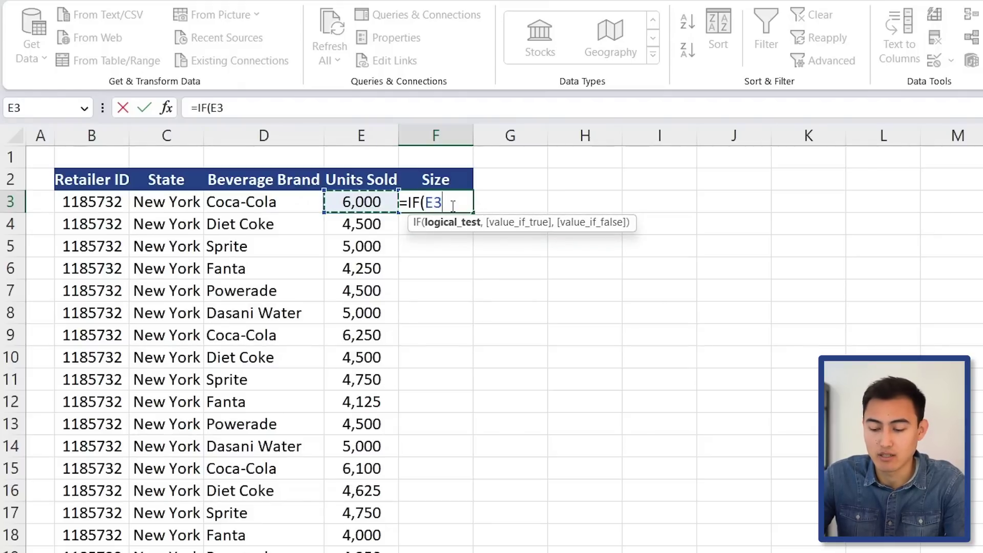
type("<5000,\"S")
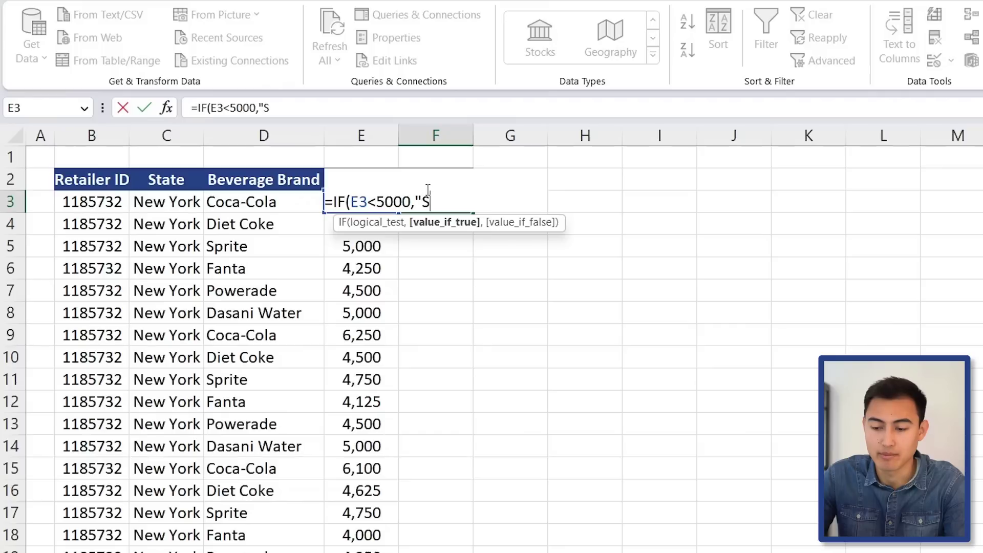
type("mall\"")
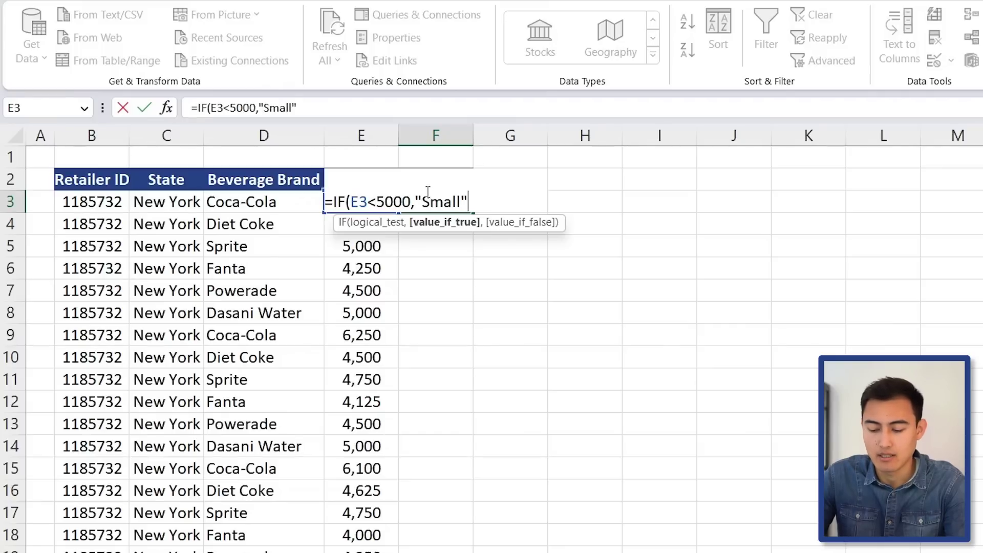
type(",\"")
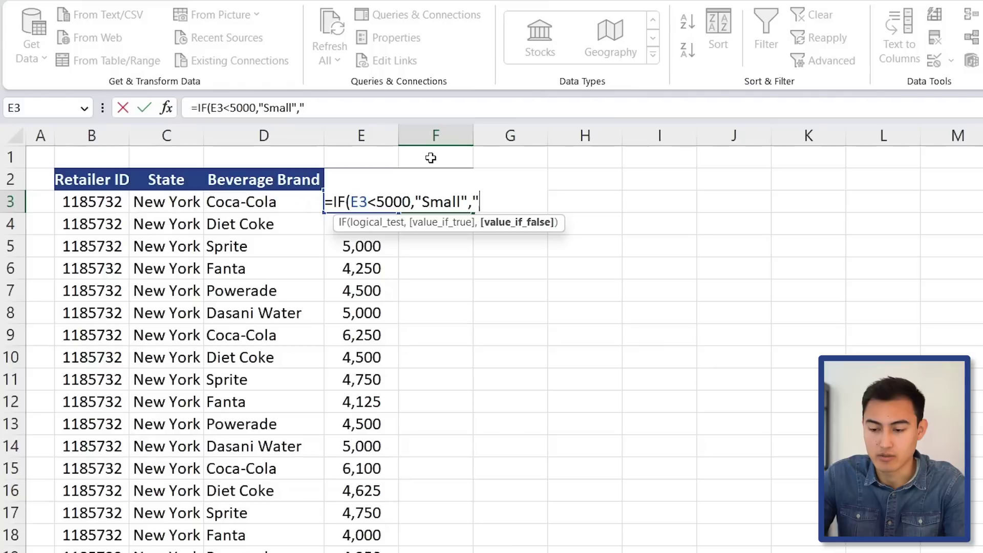
type("Large")
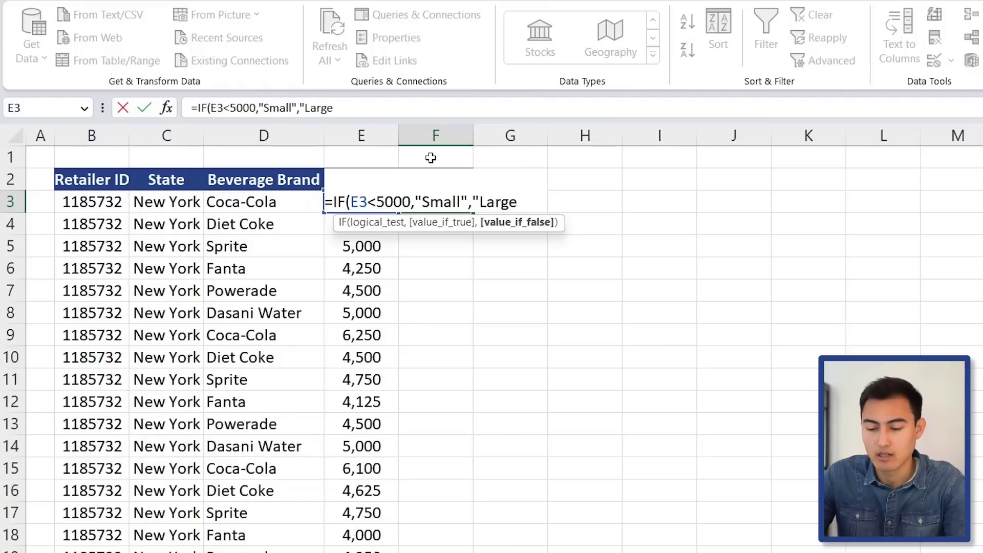
key("Return")
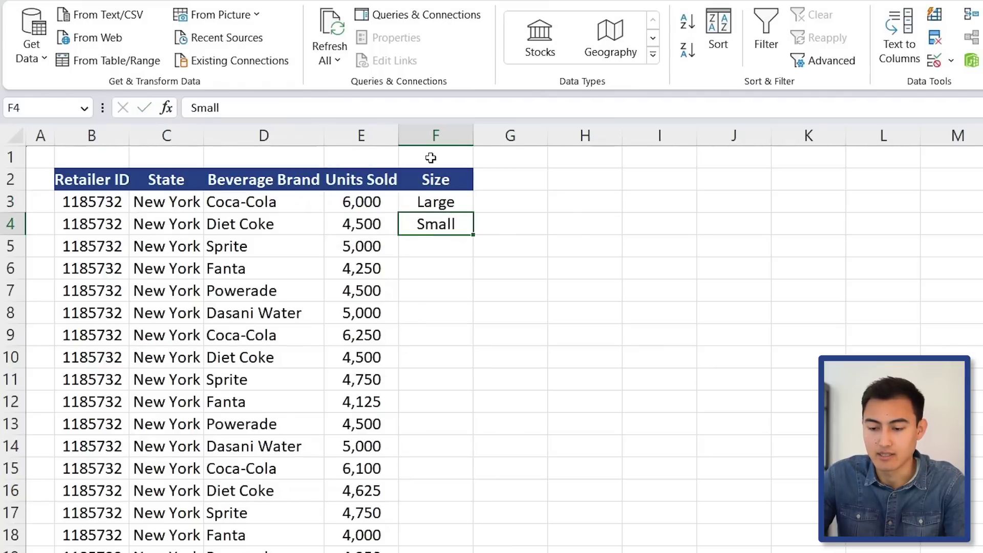
Step: Fill the IF formula down the whole Size column and spot-check several rows
key("Up")
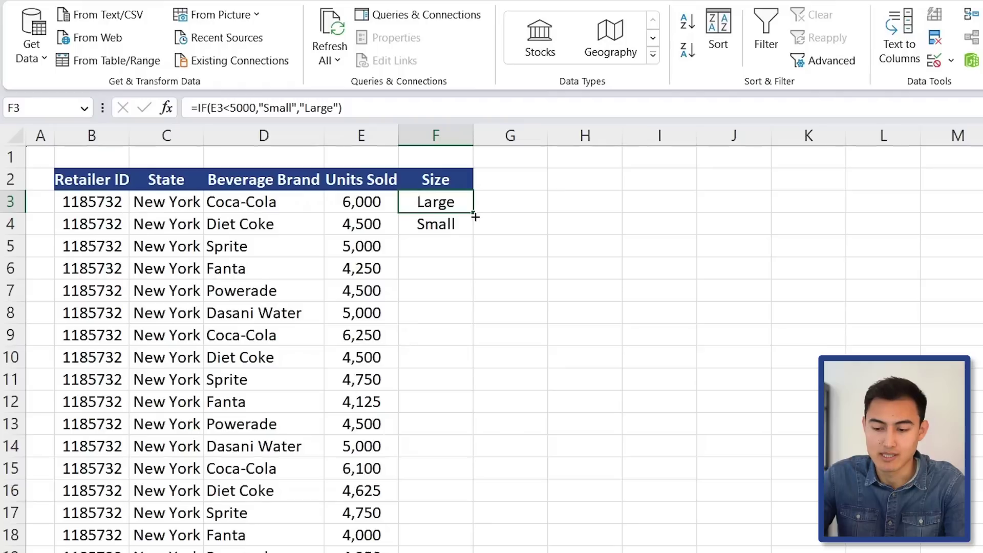
left_click_drag(475, 215, 471, 230)
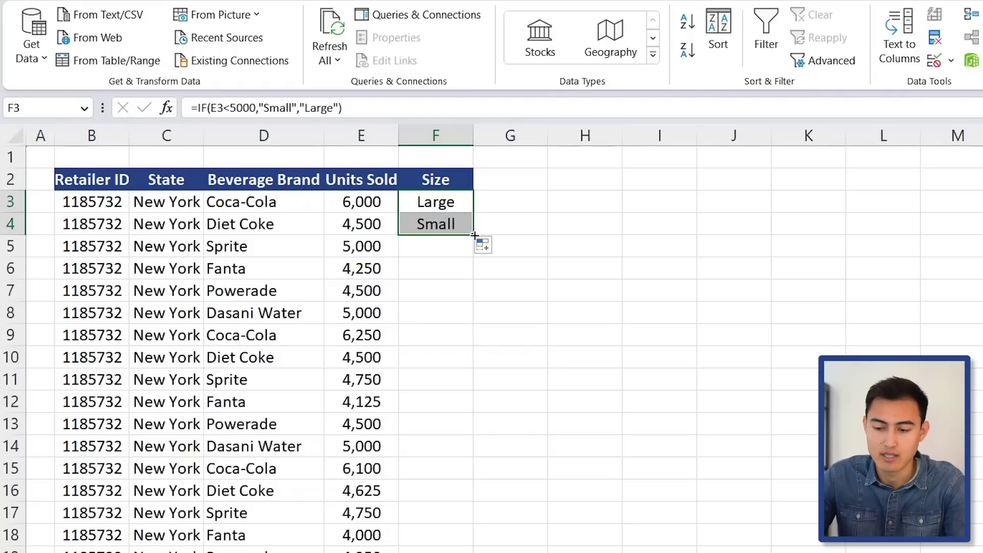
double_click(474, 235)
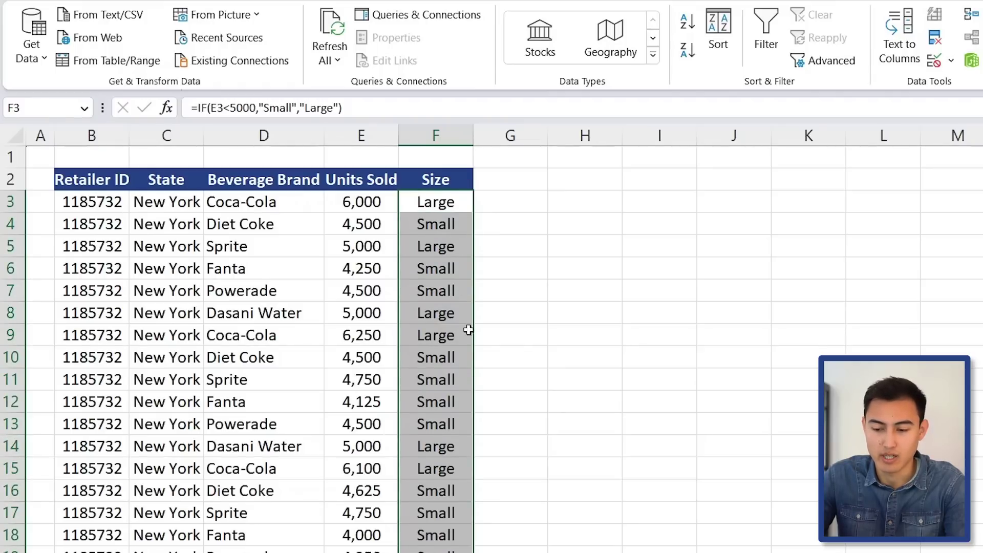
left_click(331, 217)
key("Down")
key("Right")
key("Down")
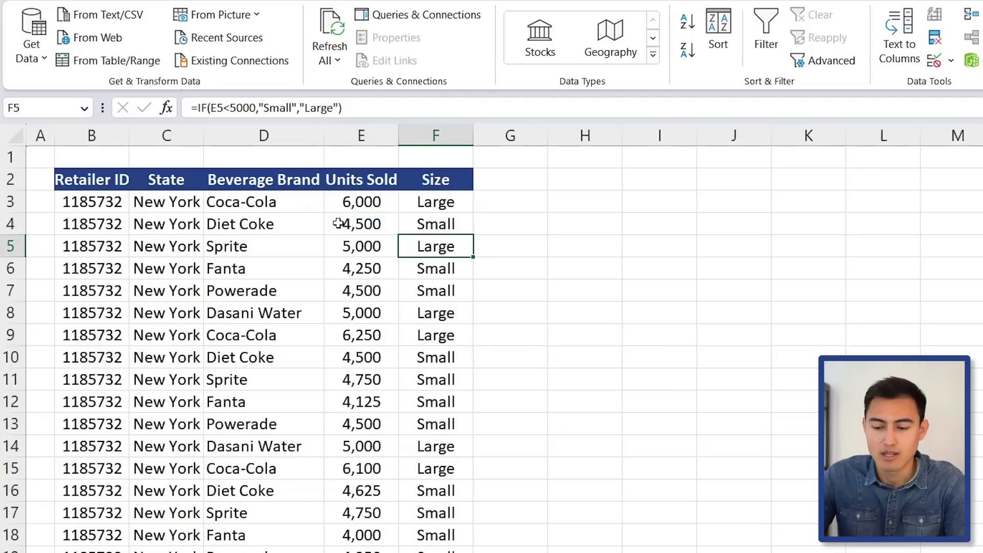
key("Up")
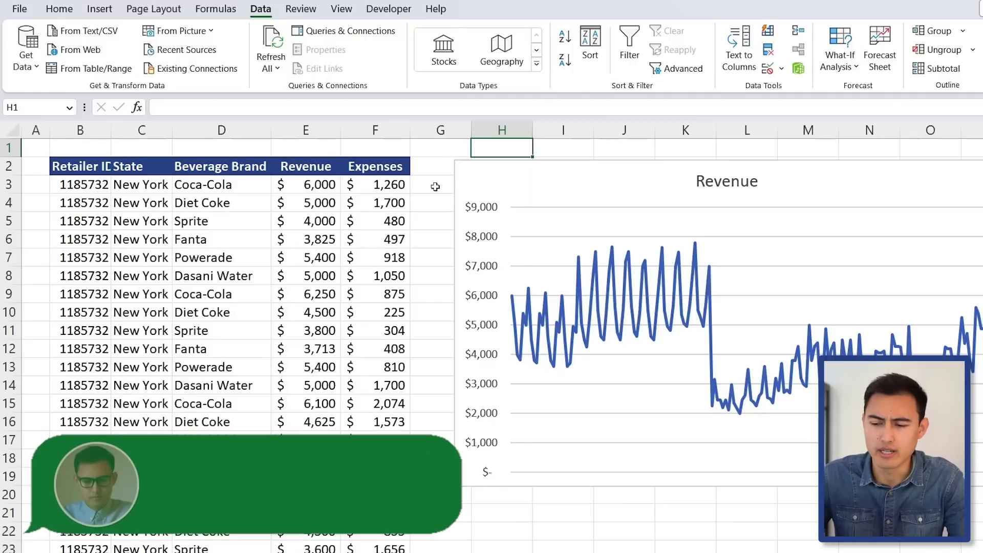
Step: Inspect the Revenue chart's source range, then select Revenue values from E3 down to row 173
left_click(504, 165)
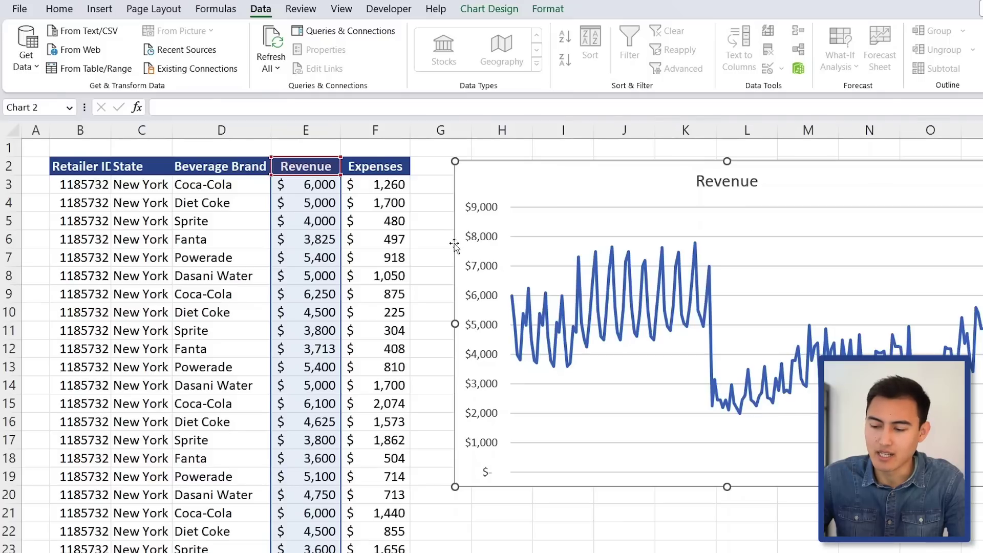
scroll(469, 315, "right", 2)
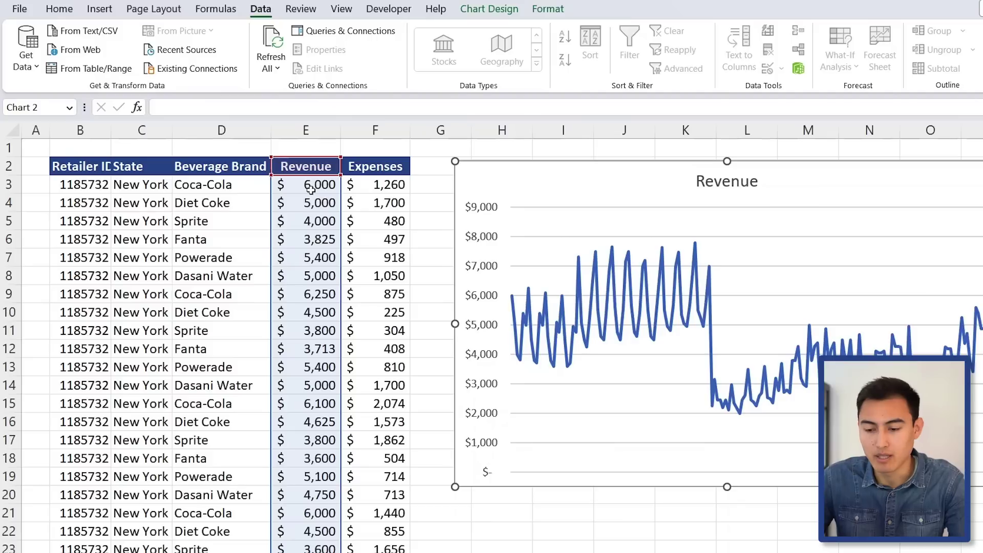
left_click(184, 190)
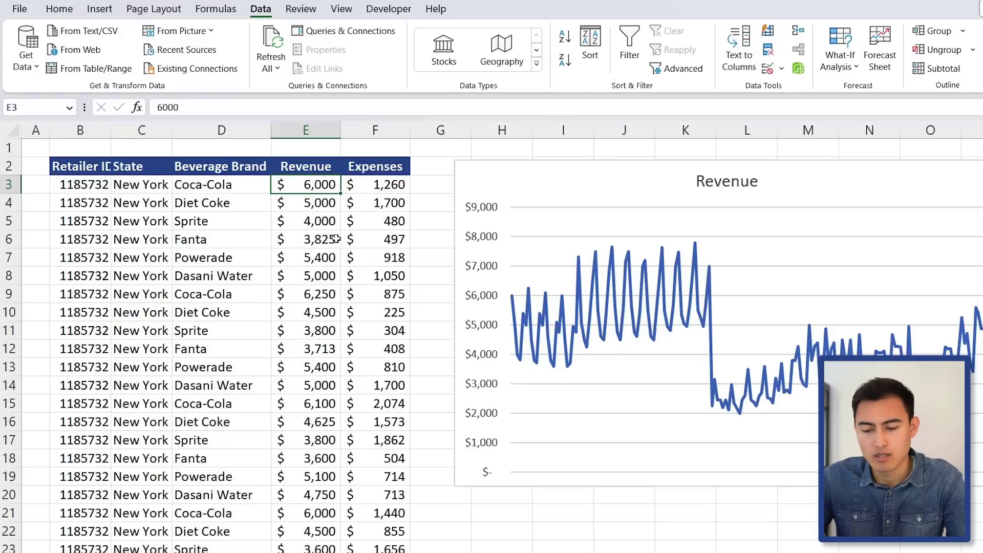
key("ctrl+shift+Down")
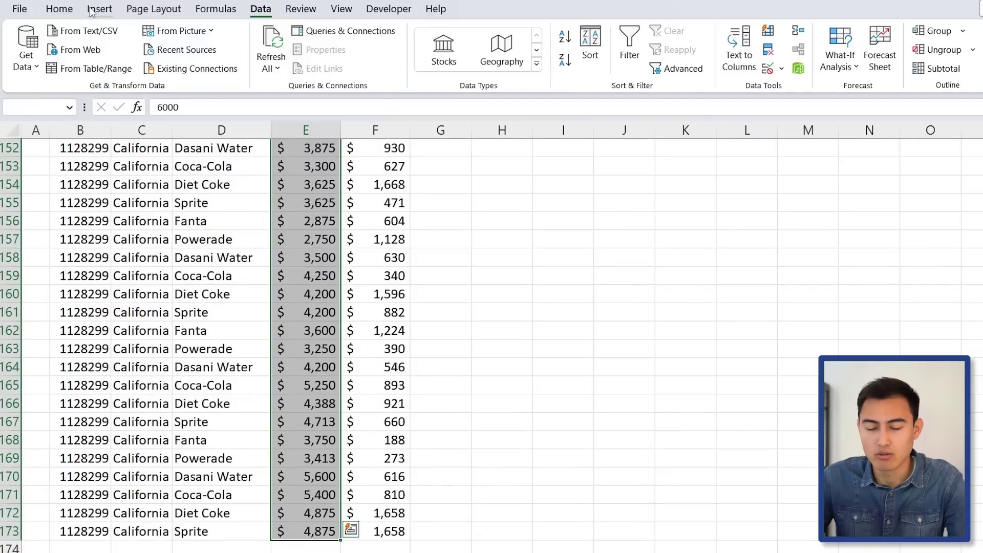
Step: Add a Greater Than 5000 highlight rule using Green Fill with Dark Green Text
left_click(59, 8)
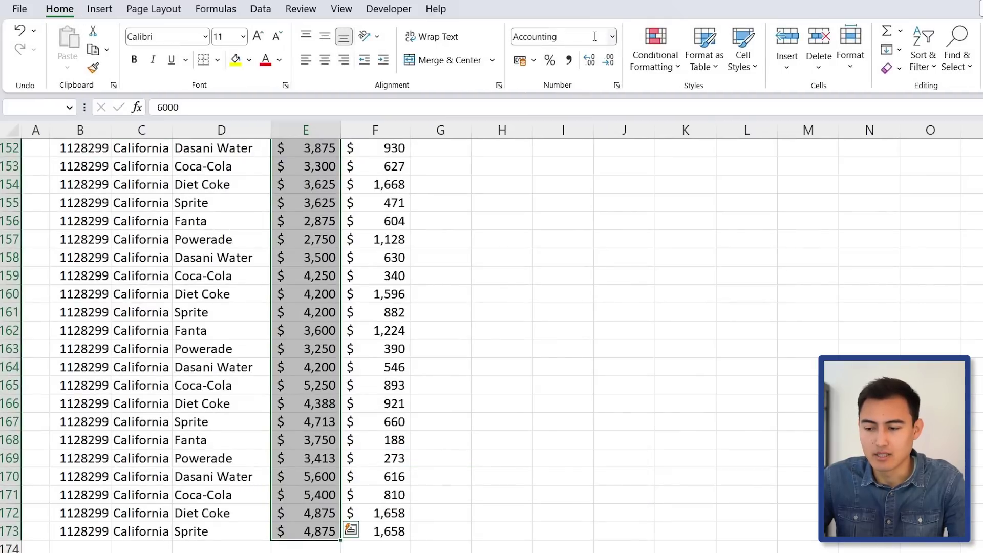
left_click(660, 76)
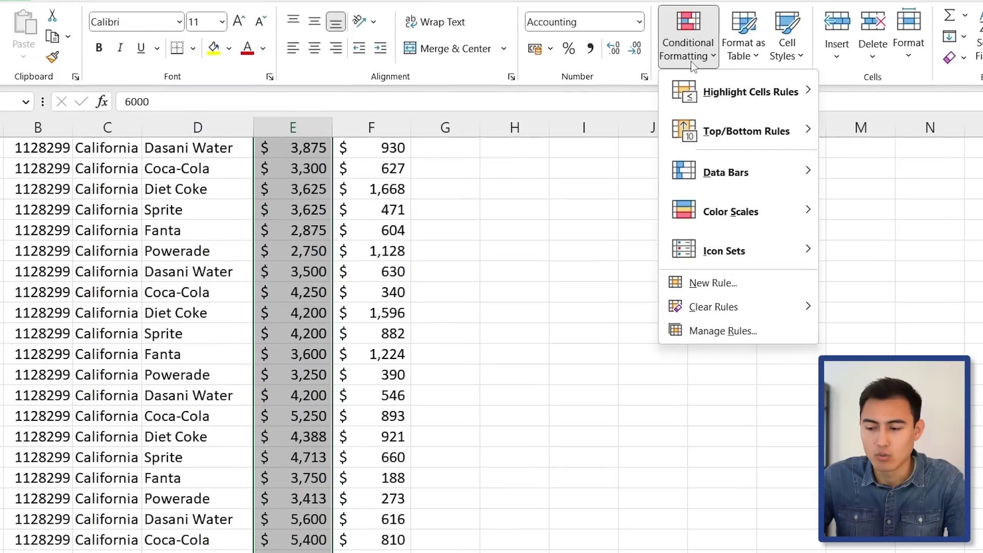
mouse_move(751, 91)
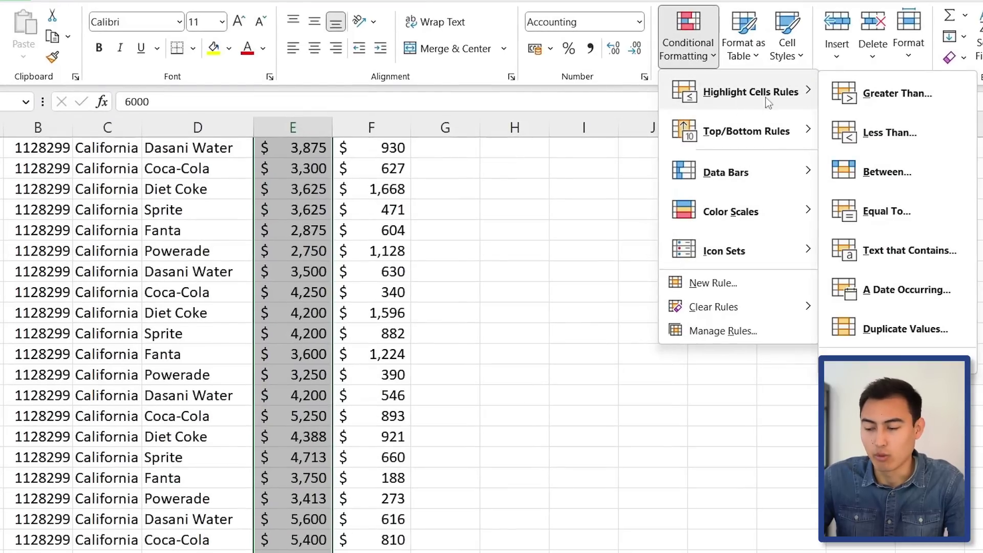
left_click(875, 98)
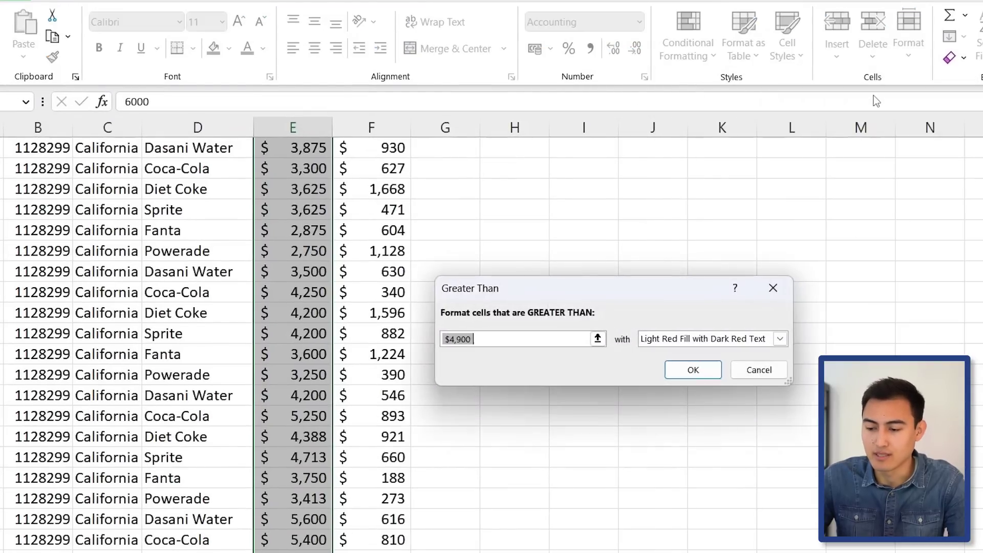
type("5000")
left_click(780, 339)
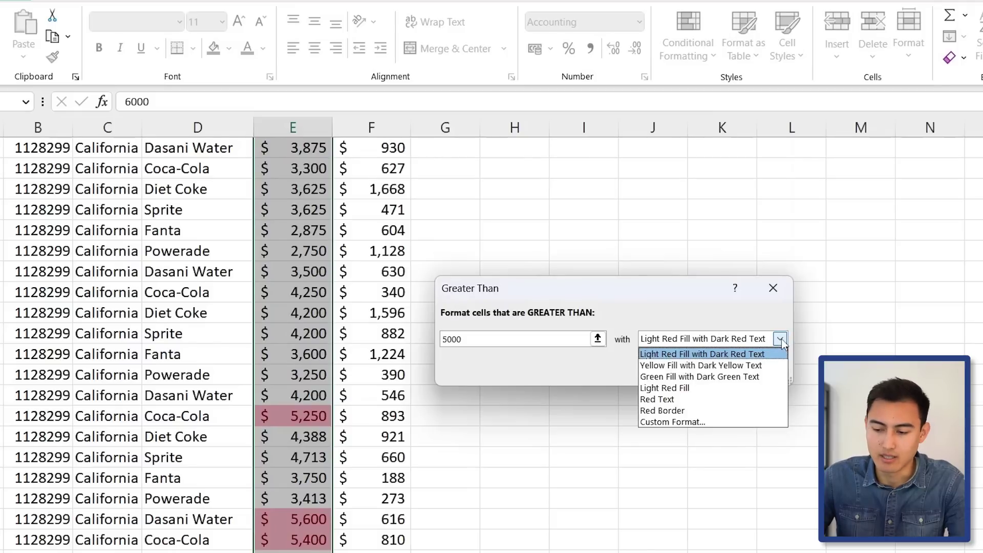
left_click(684, 378)
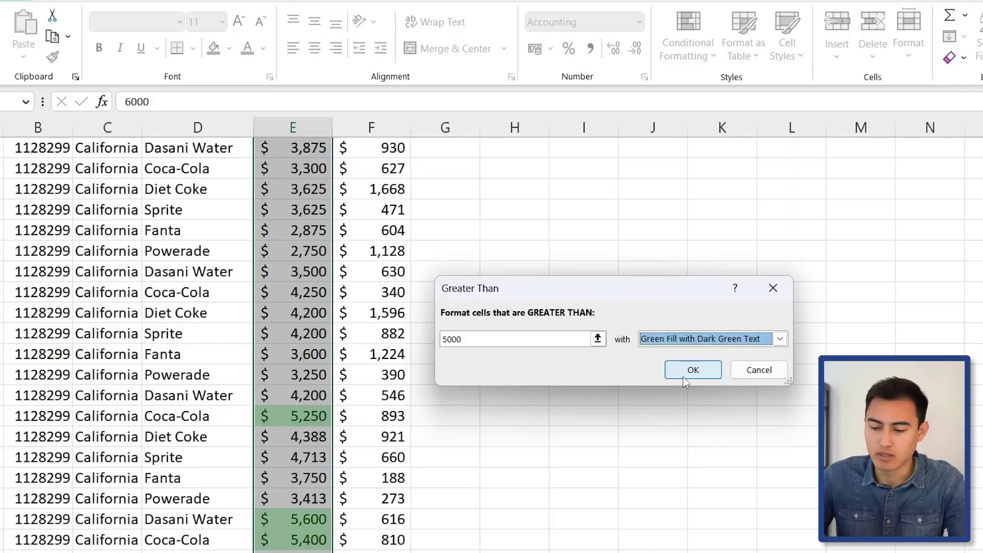
left_click(693, 368)
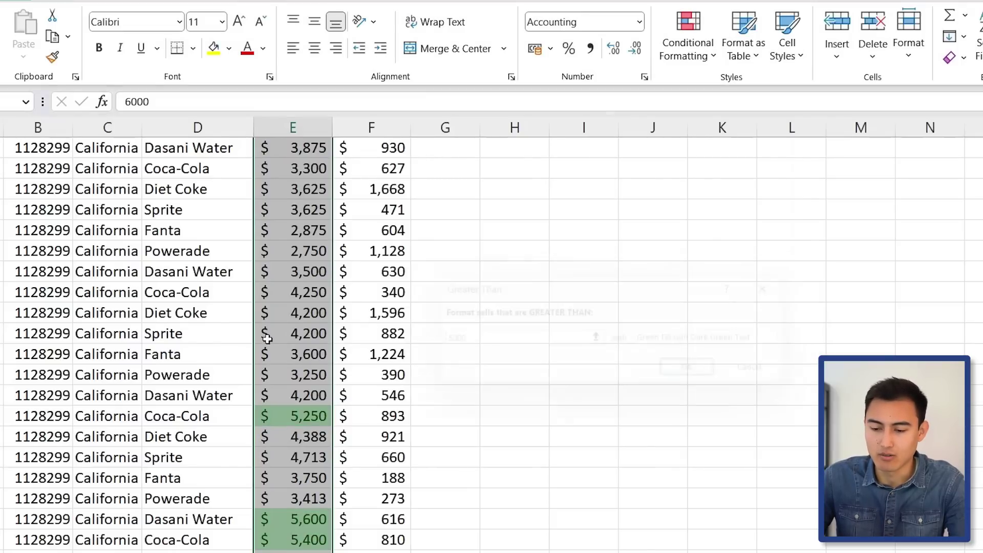
Step: Return to the top of the table and confirm exactly 5,000 stays unhighlighted
left_click(279, 317)
key("ctrl+Up")
key("ctrl+Up")
left_click(295, 201)
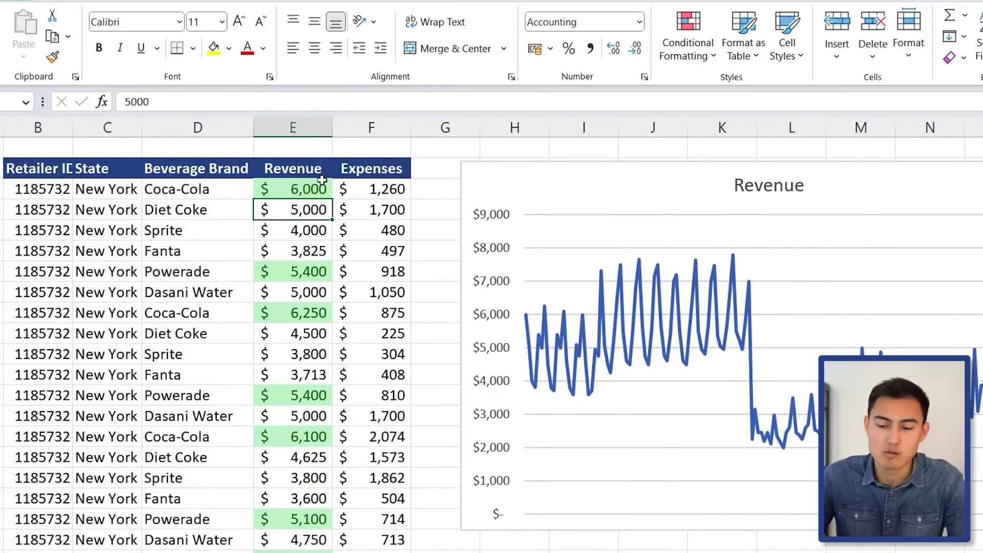
Step: Filter the table by the green fill colour of the Powerade 5,400 Revenue cell
left_click(305, 189)
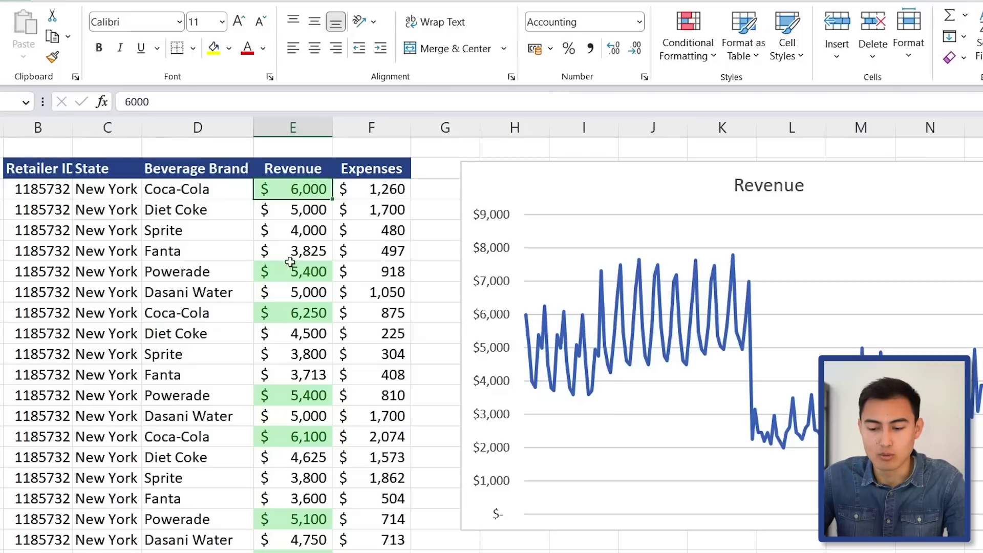
left_click(303, 272)
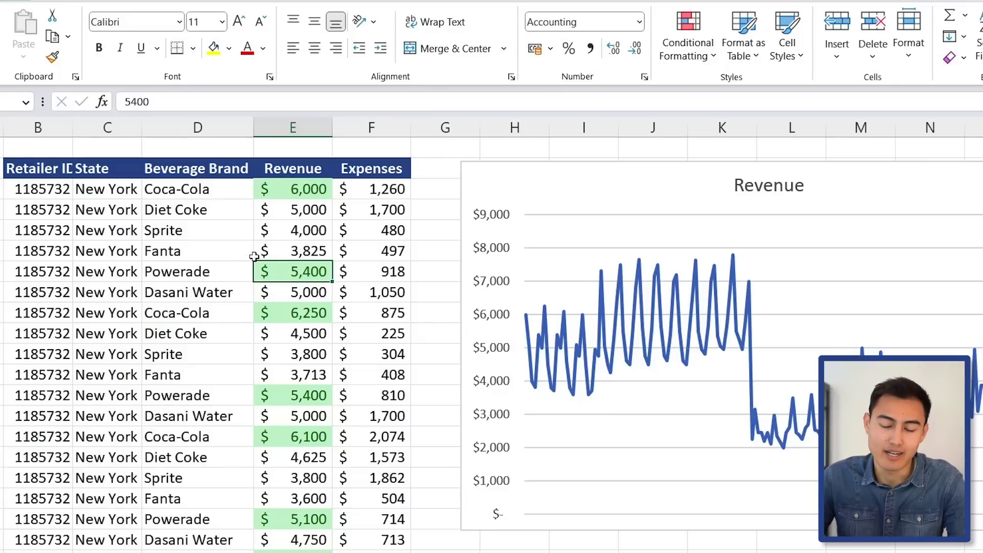
right_click(310, 272)
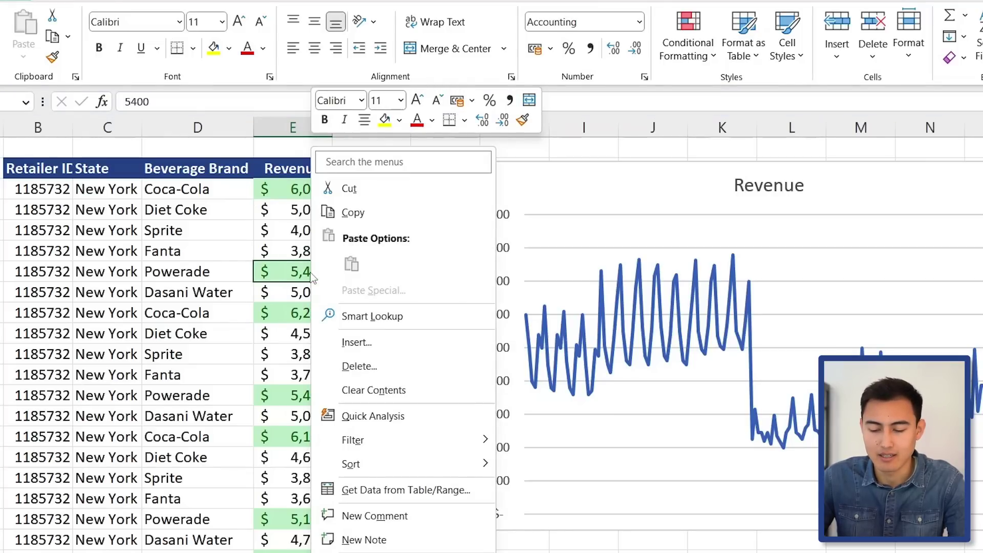
mouse_move(403, 440)
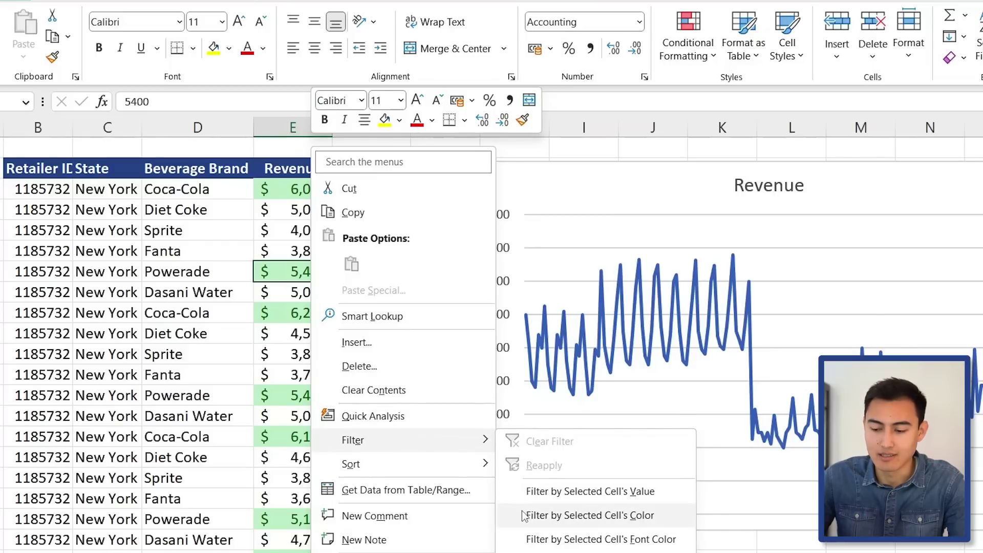
left_click(612, 517)
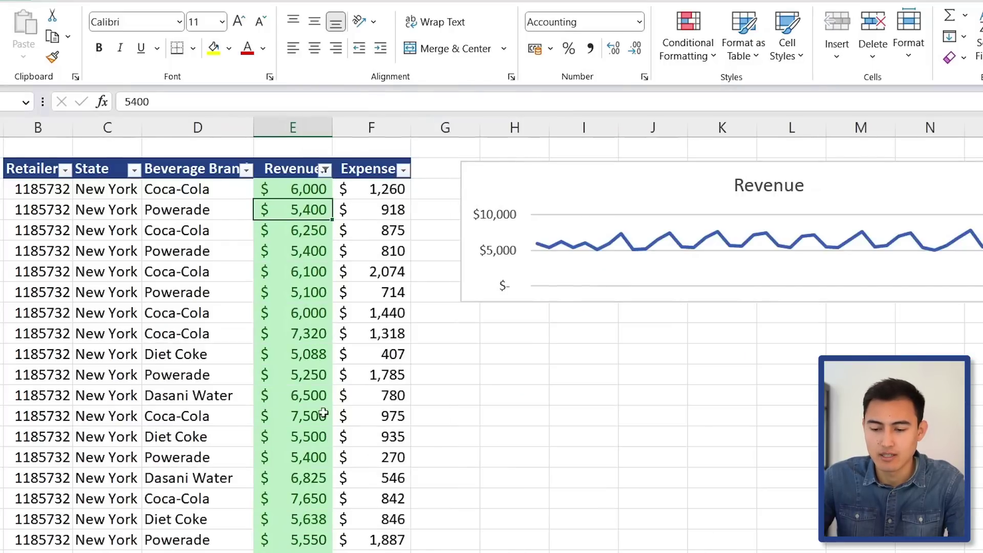
scroll(297, 318, "down", 5)
scroll(301, 321, "down", 10)
scroll(301, 321, "up", 5)
scroll(298, 320, "up", 5)
scroll(305, 316, "up", 5)
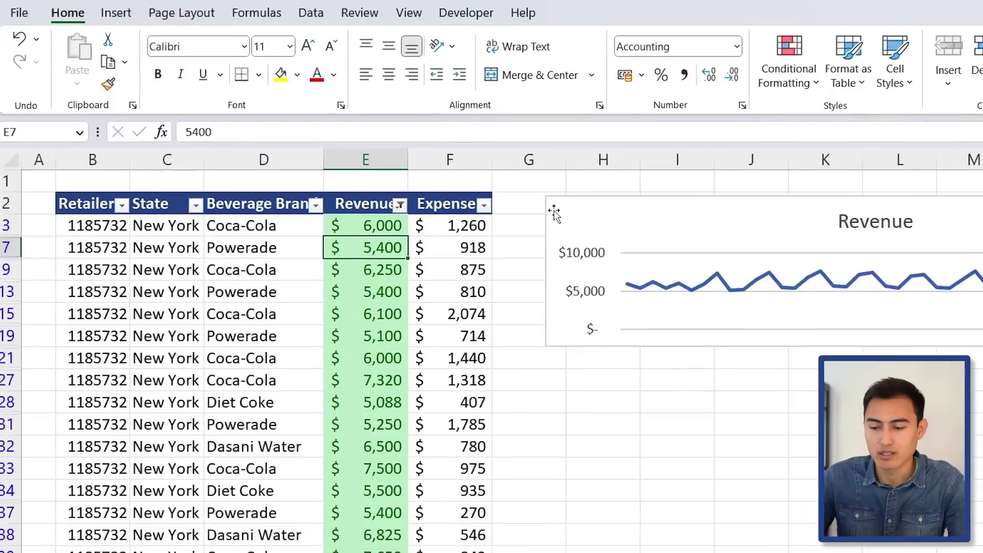
Step: Delete the Revenue chart and select the Revenue header cell
left_click(468, 177)
key("Delete")
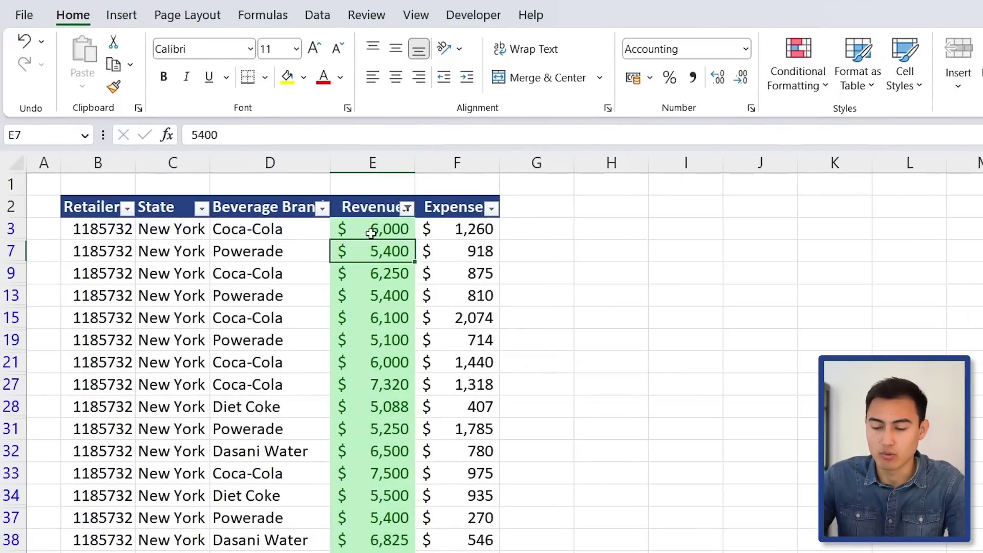
left_click(370, 236)
key("Up")
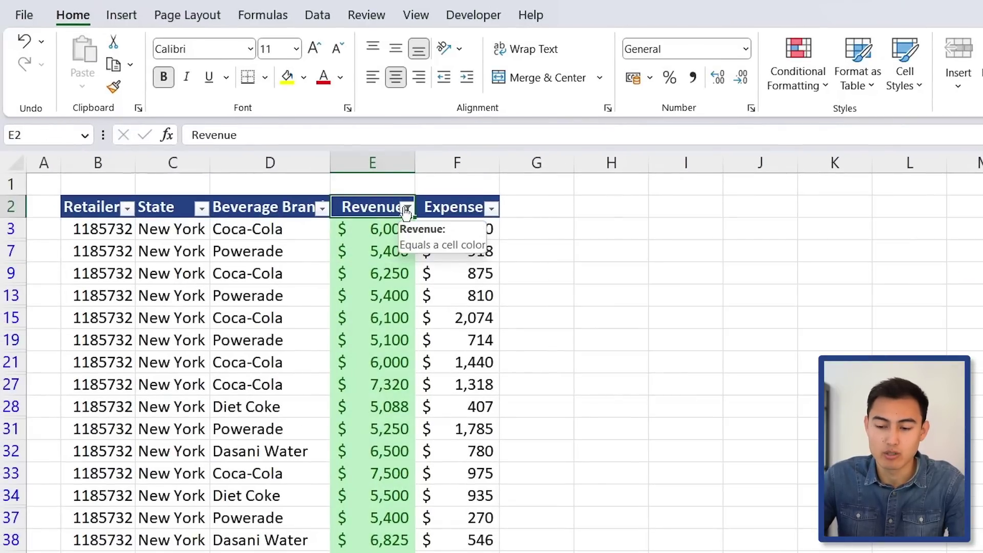
Step: Clear the Revenue colour filter and apply a Number Filter of Greater Than 5000
left_click(407, 208)
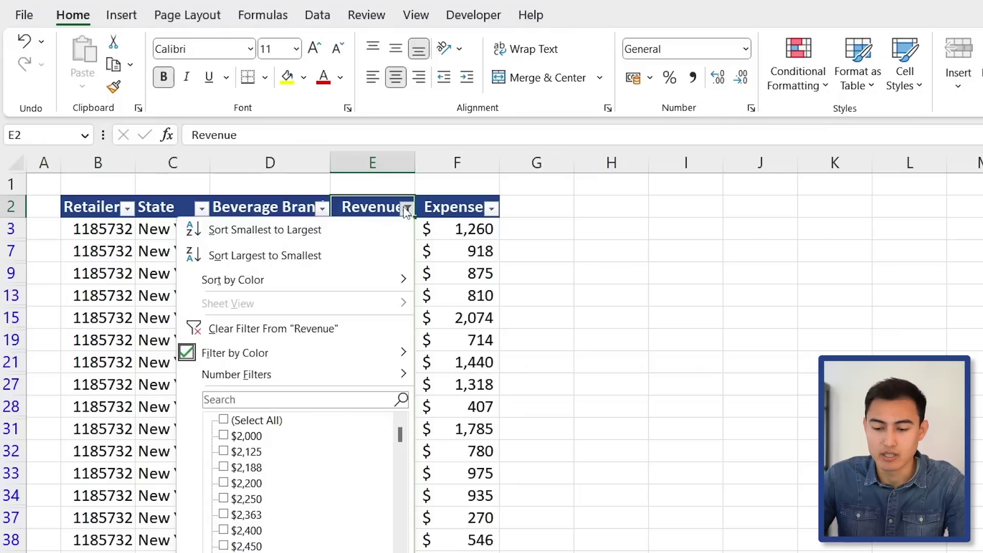
left_click(314, 330)
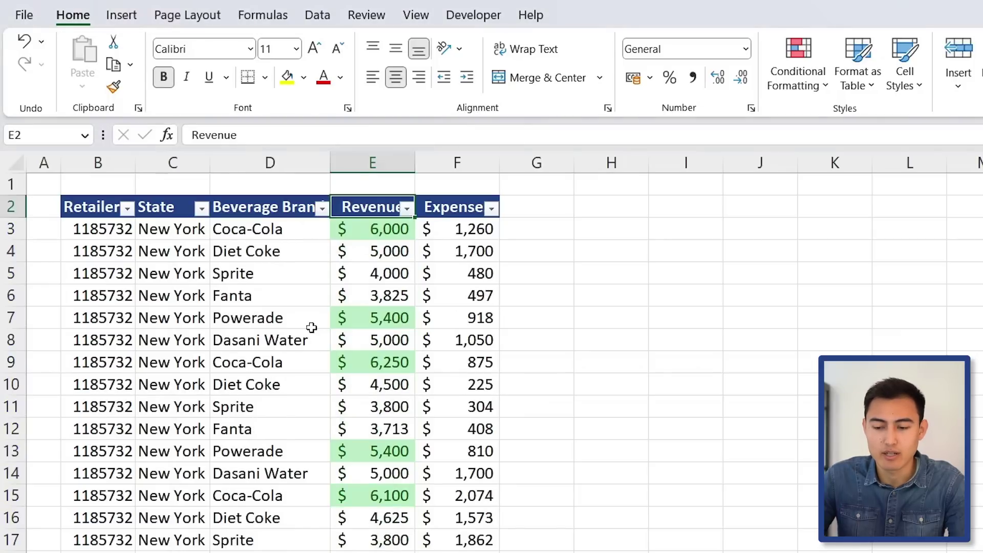
left_click(408, 208)
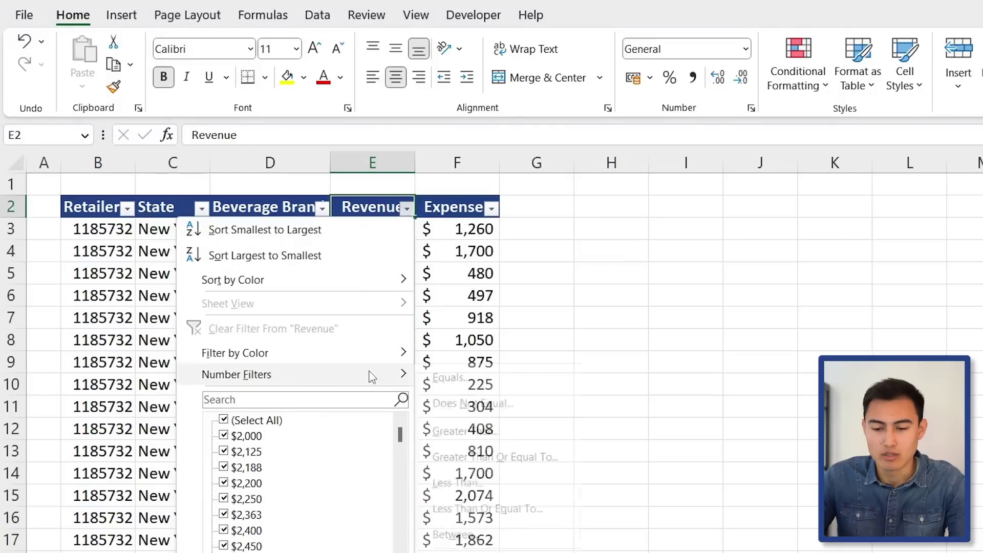
mouse_move(236, 374)
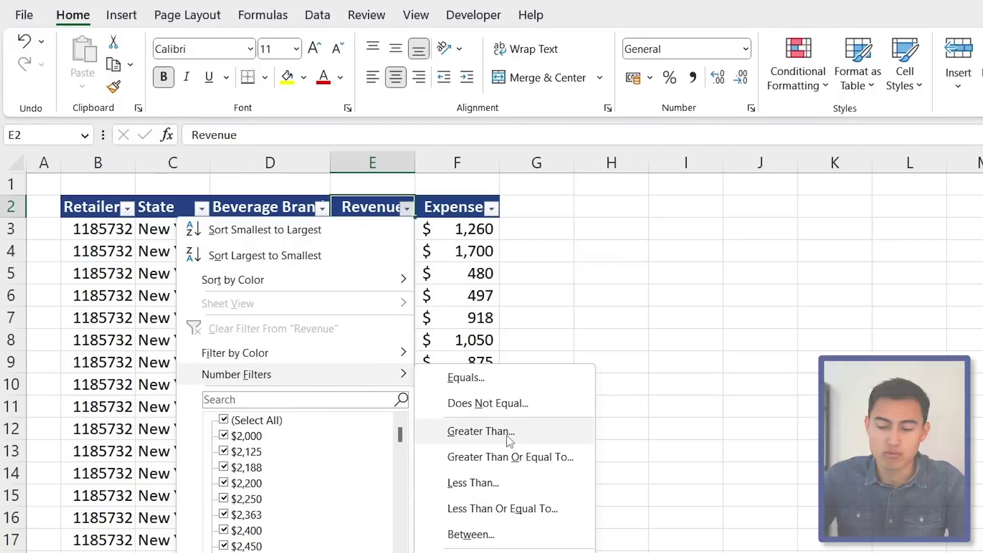
left_click(510, 434)
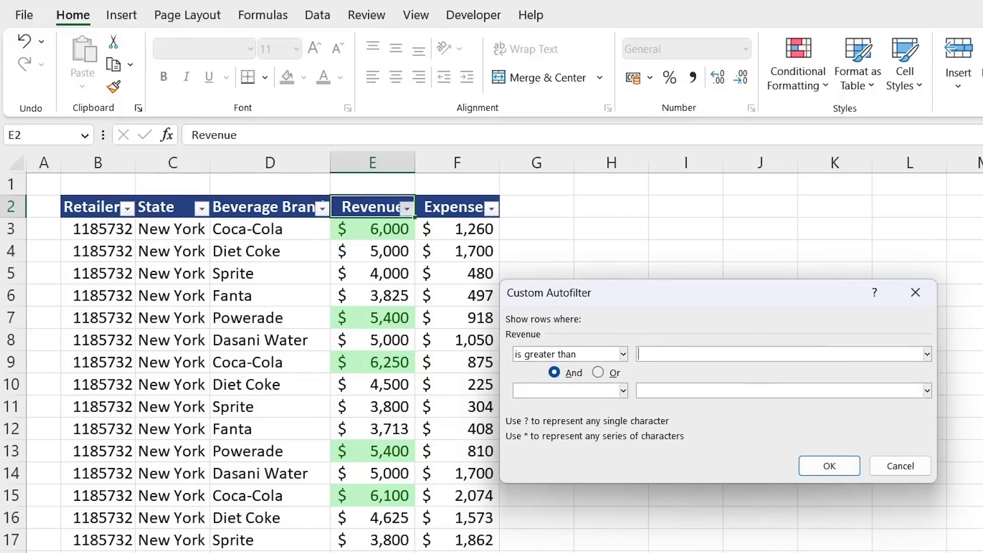
left_click(832, 466)
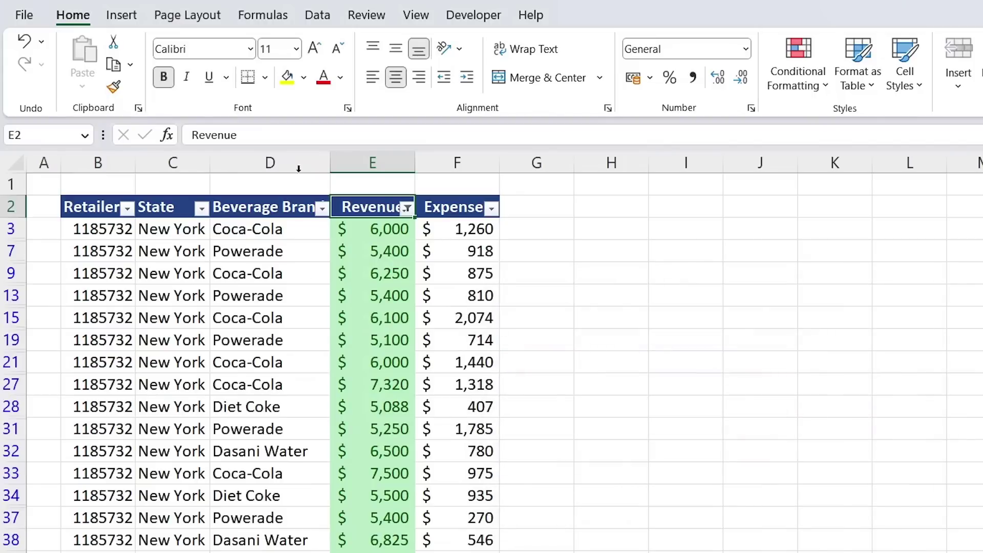